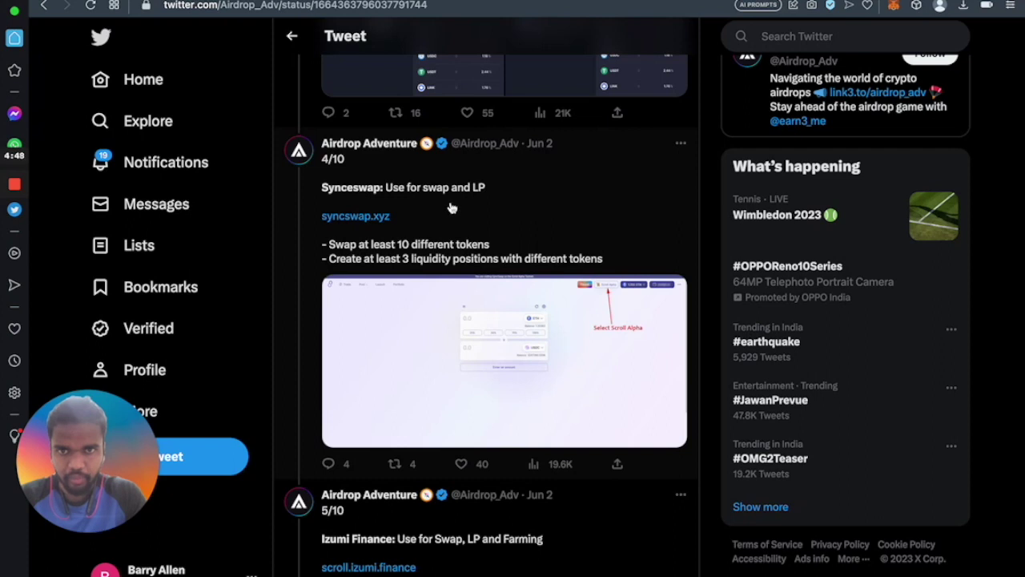
Open syncswap.xyz from the Synceswap tweet and complete the site's welcome tour
click(343, 223)
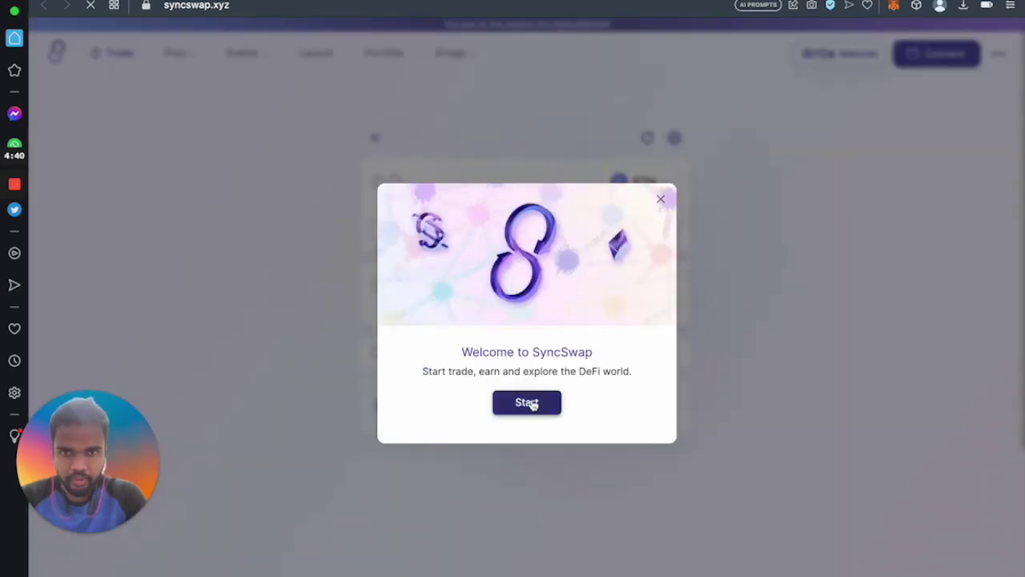
click(531, 404)
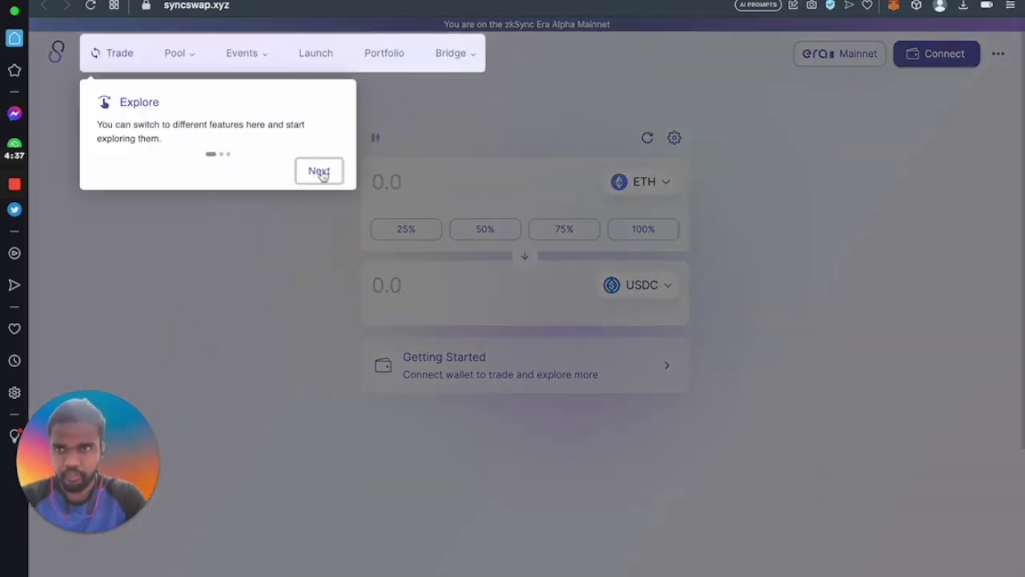
click(320, 173)
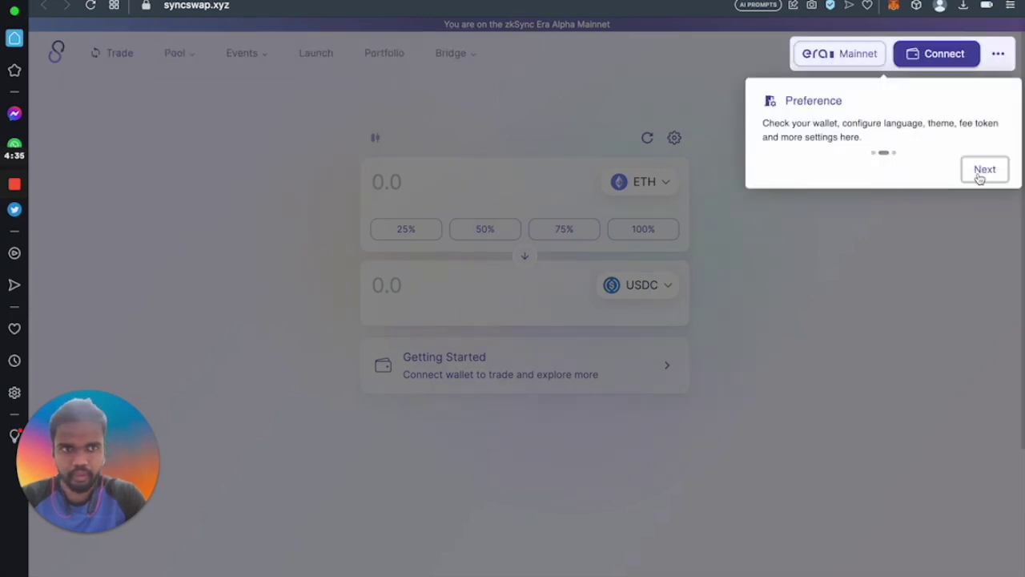
click(980, 176)
click(598, 492)
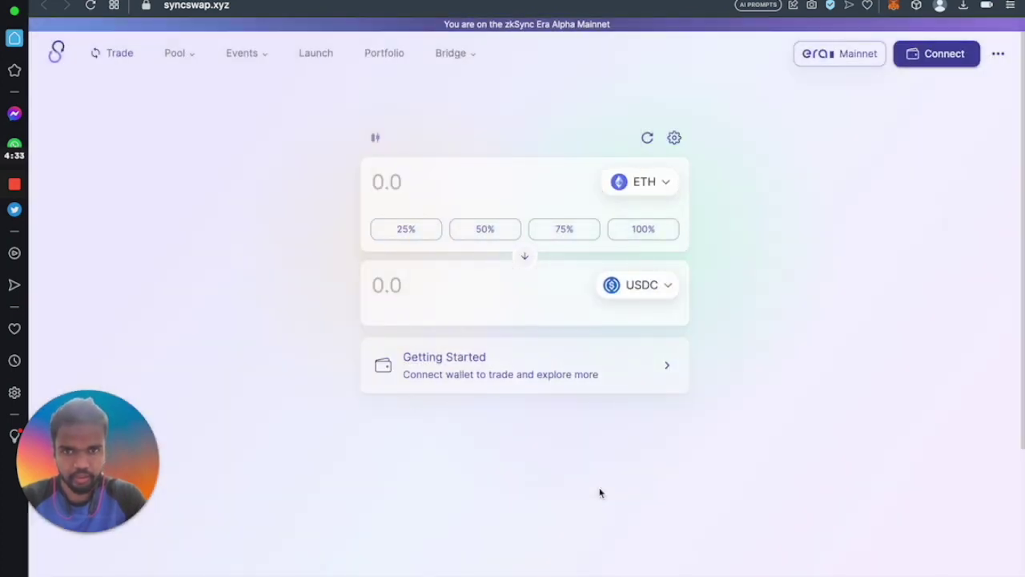
Connect the MetaMask wallet to SyncSwap as an Ethereum Wallet, using Account 1
click(942, 63)
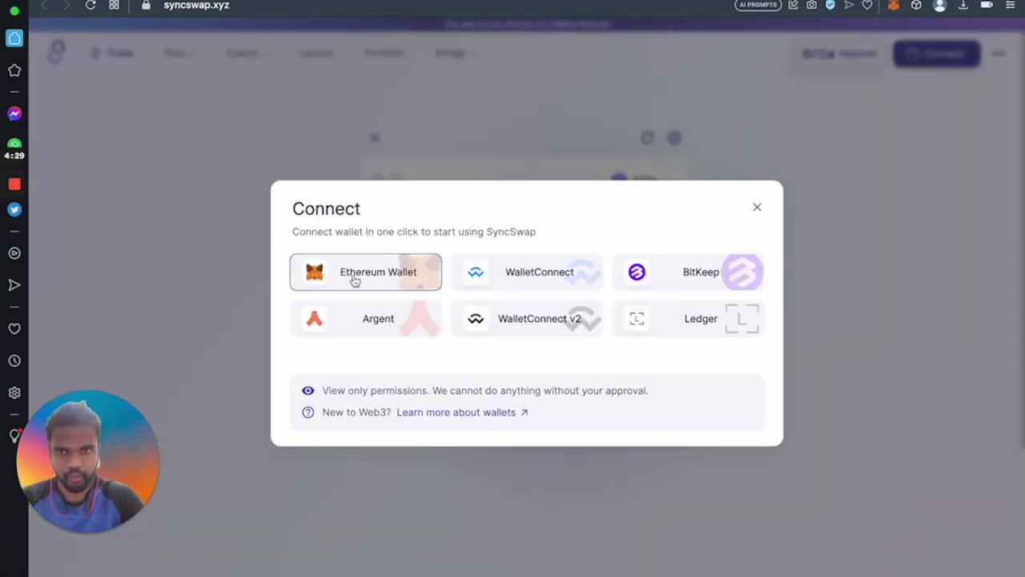
click(349, 280)
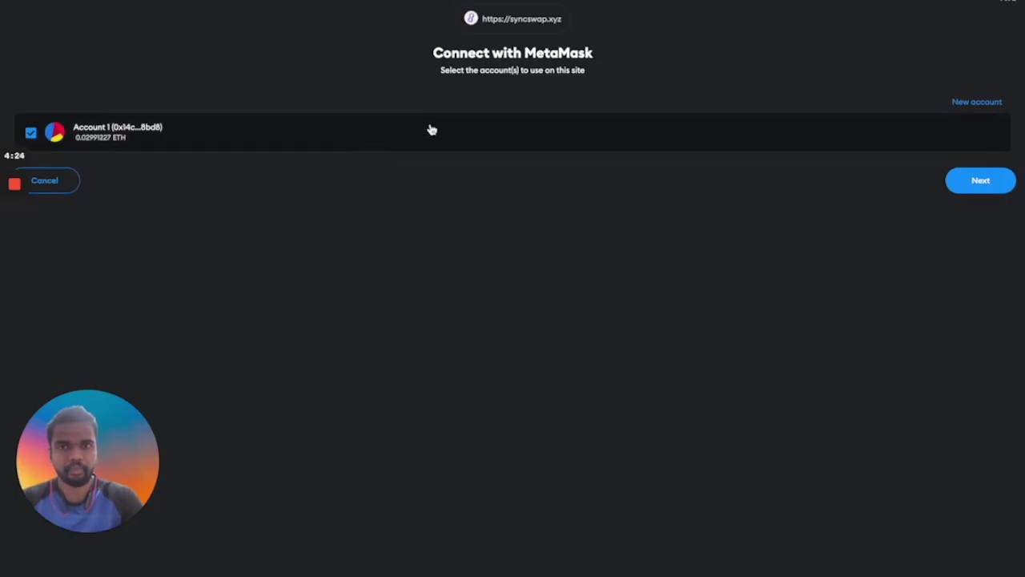
click(962, 183)
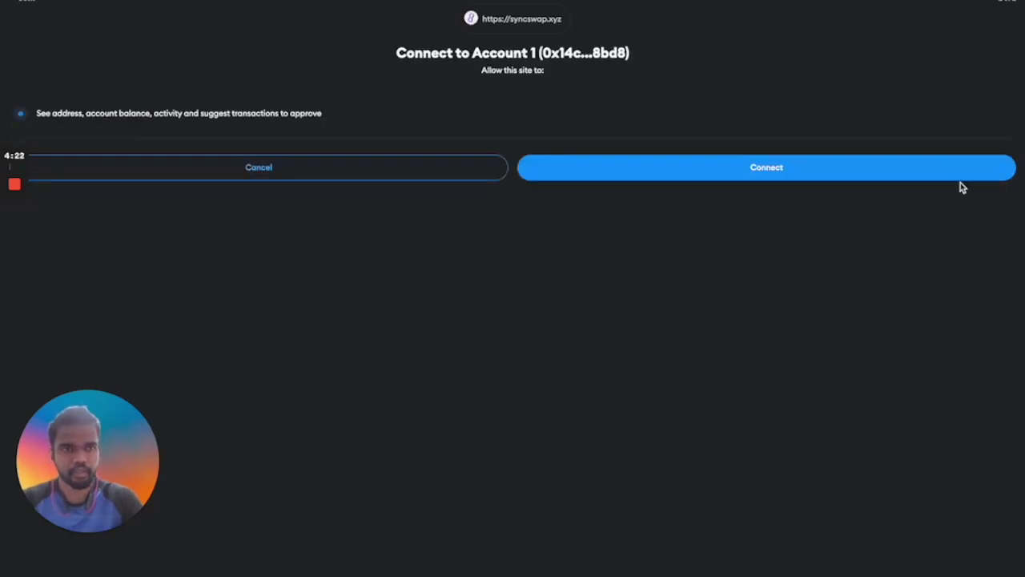
click(799, 181)
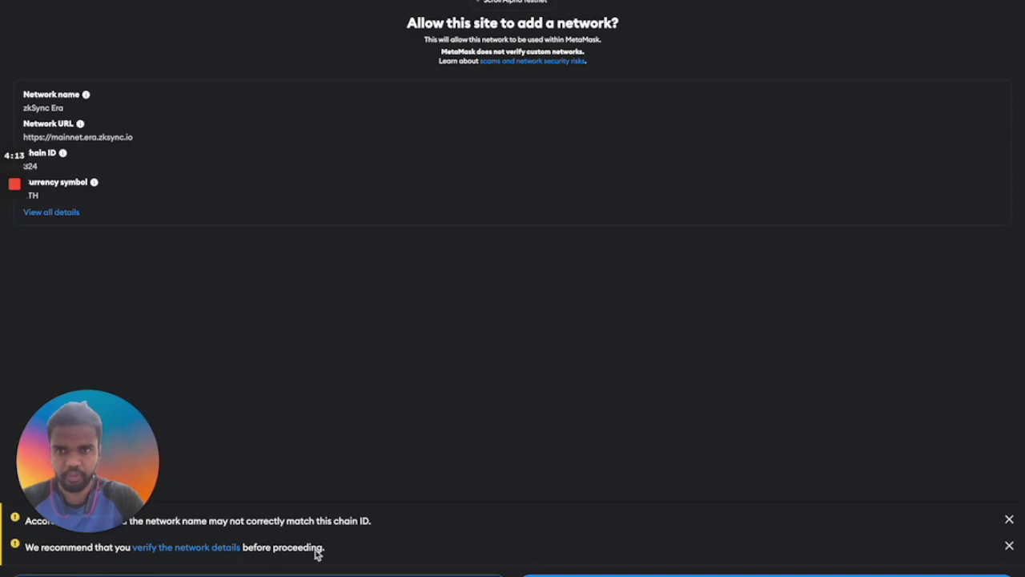
Approve MetaMask's request to add zkSync Era and switch the SyncSwap network to Scroll Alpha
click(705, 575)
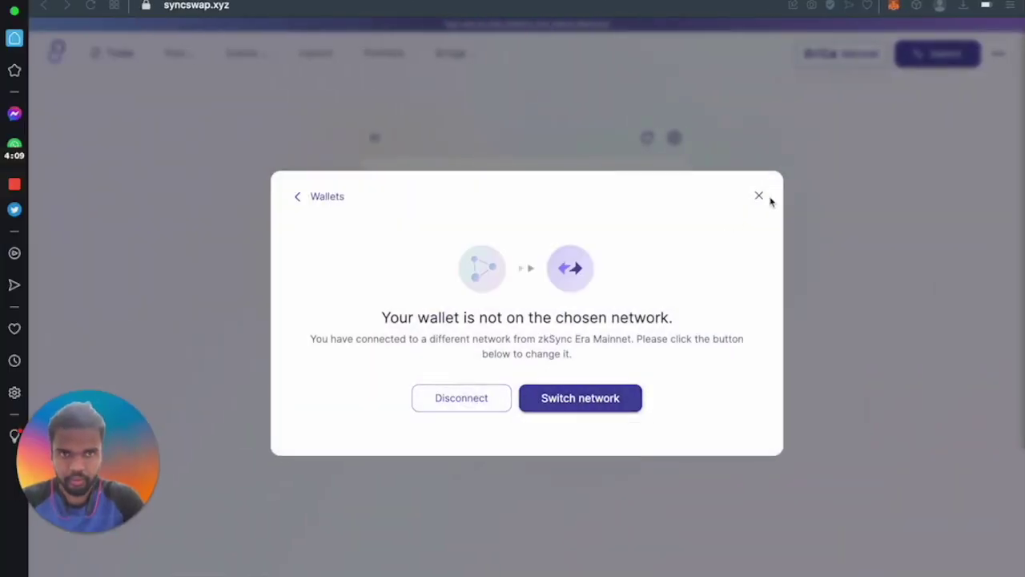
click(761, 198)
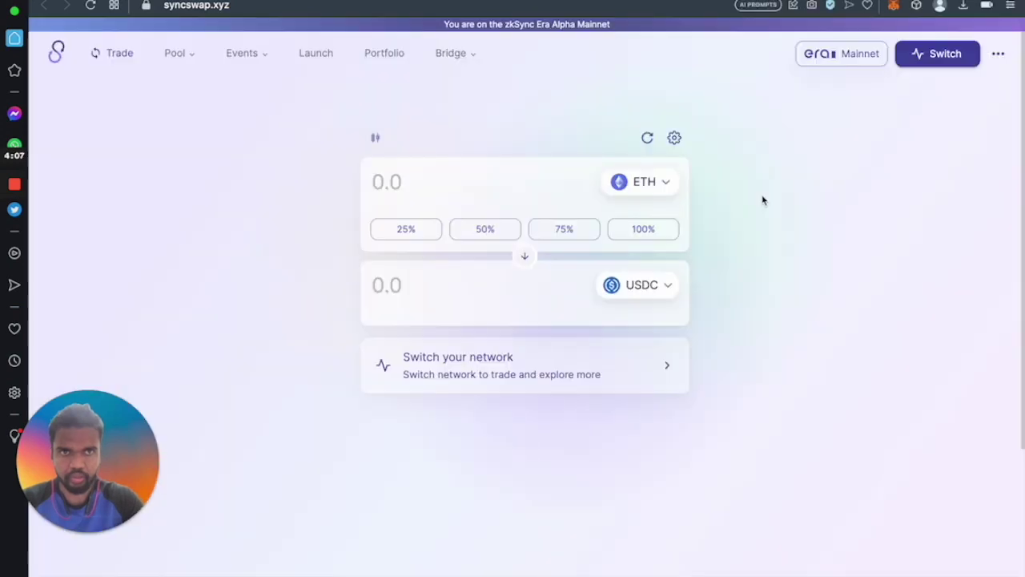
click(846, 64)
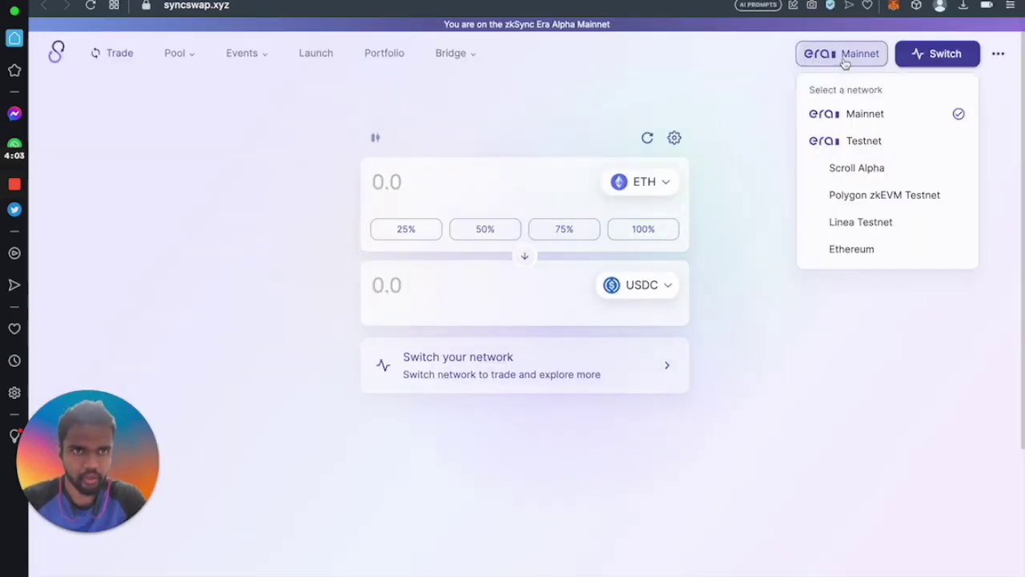
click(860, 172)
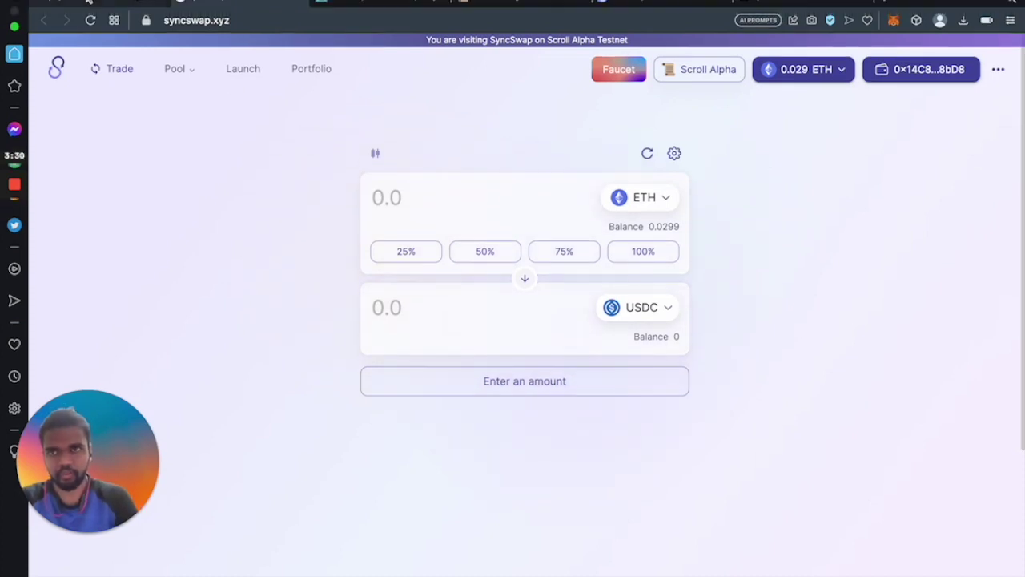
click(91, 4)
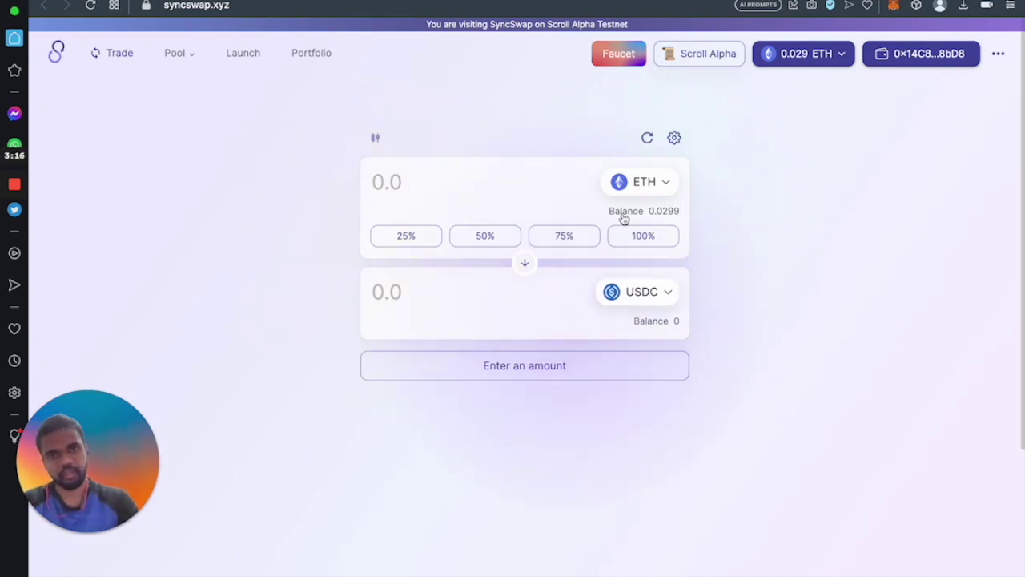
Try to swap 0.001 ETH for USDC, confirming the transaction in MetaMask and closing the result dialog
click(647, 237)
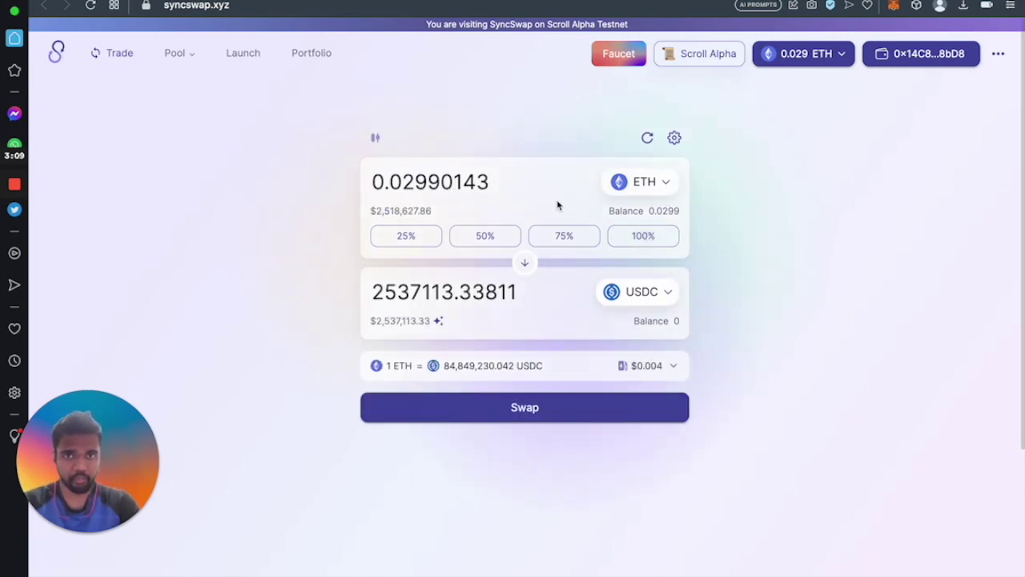
double_click(384, 189)
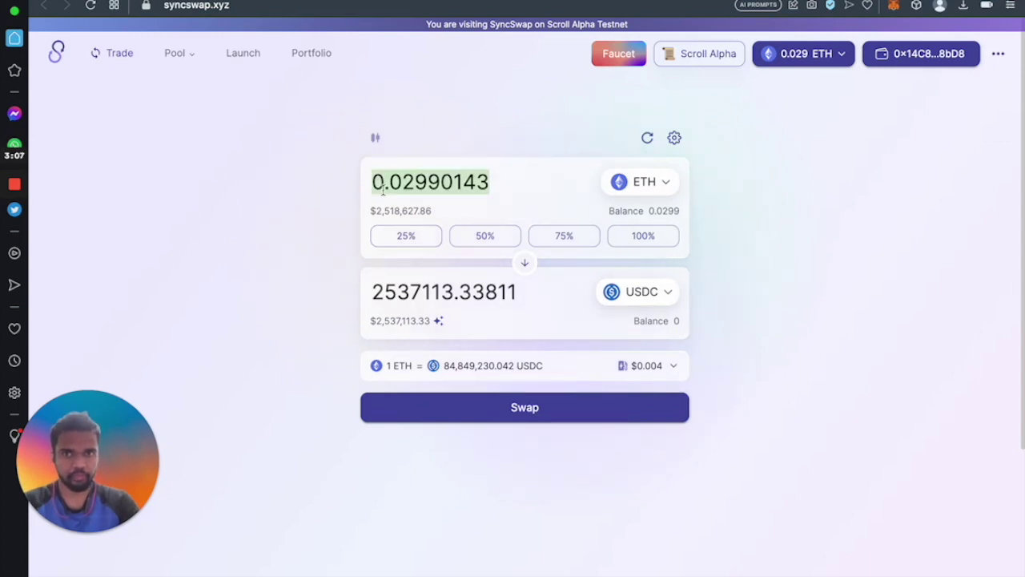
text(0.005)
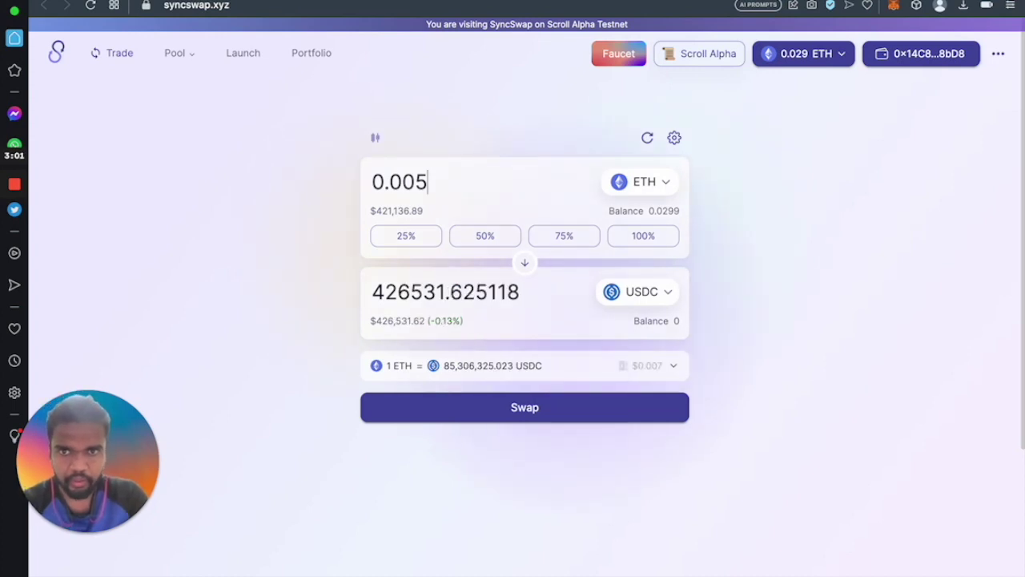
key(BackSpace)
text(1)
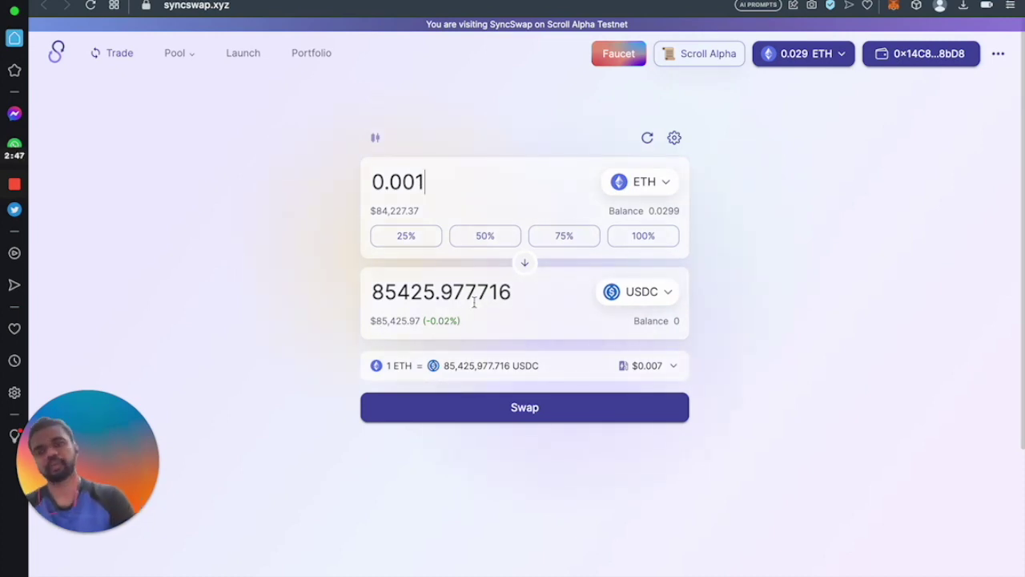
click(521, 408)
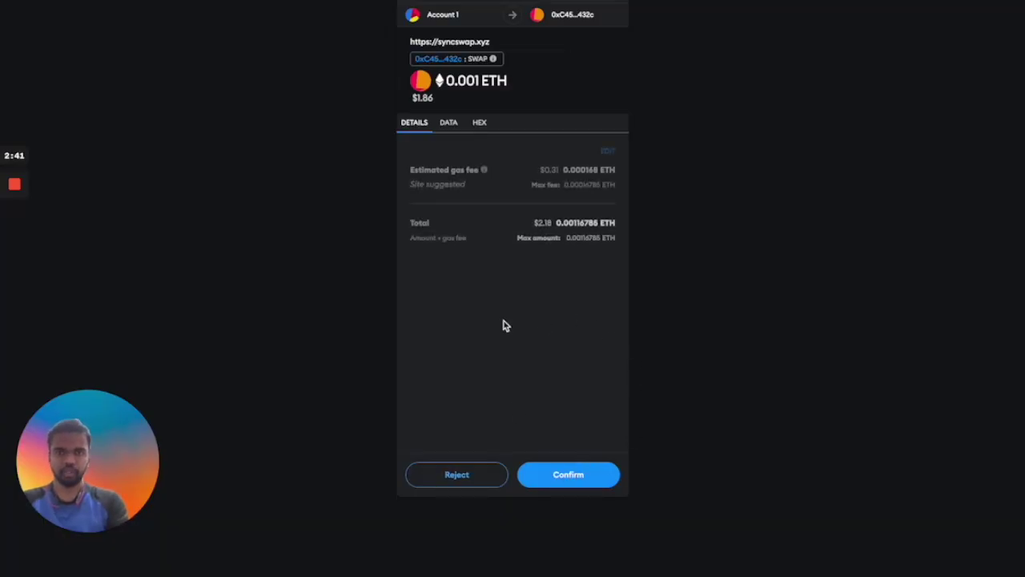
click(583, 474)
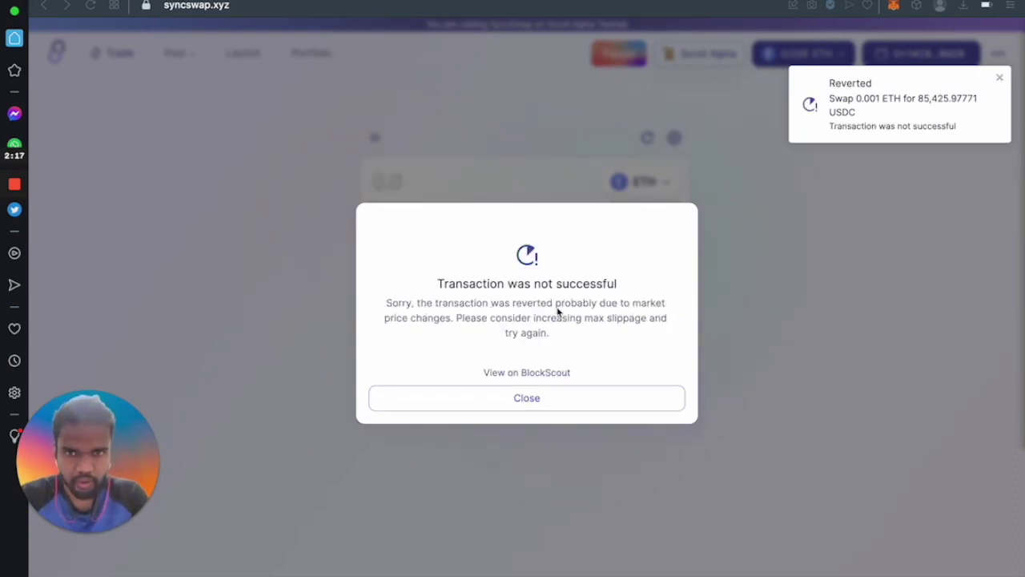
click(528, 400)
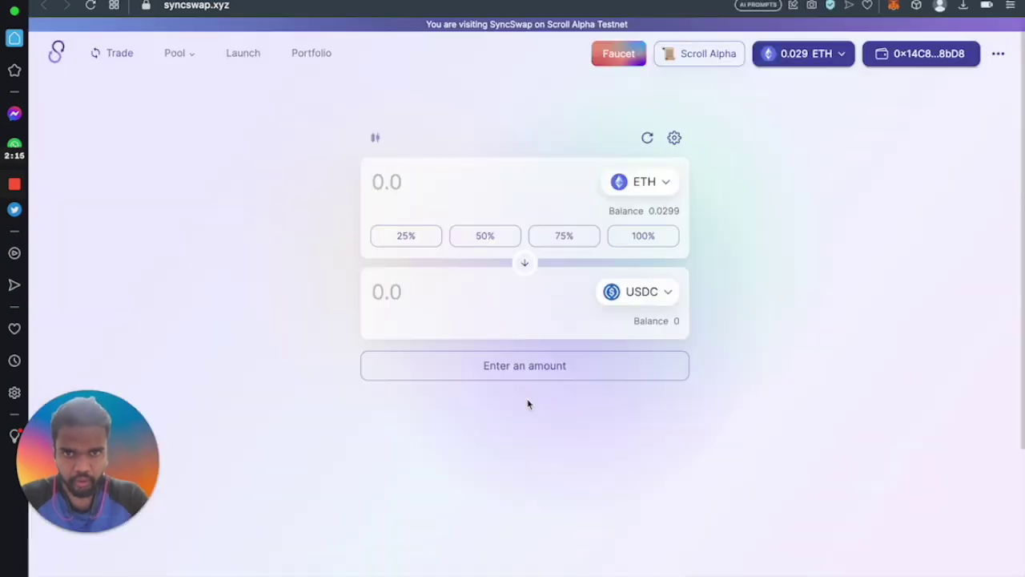
Try to swap 0.0001 ETH for USDC, confirming it in MetaMask and closing the result notices
text(0.00)
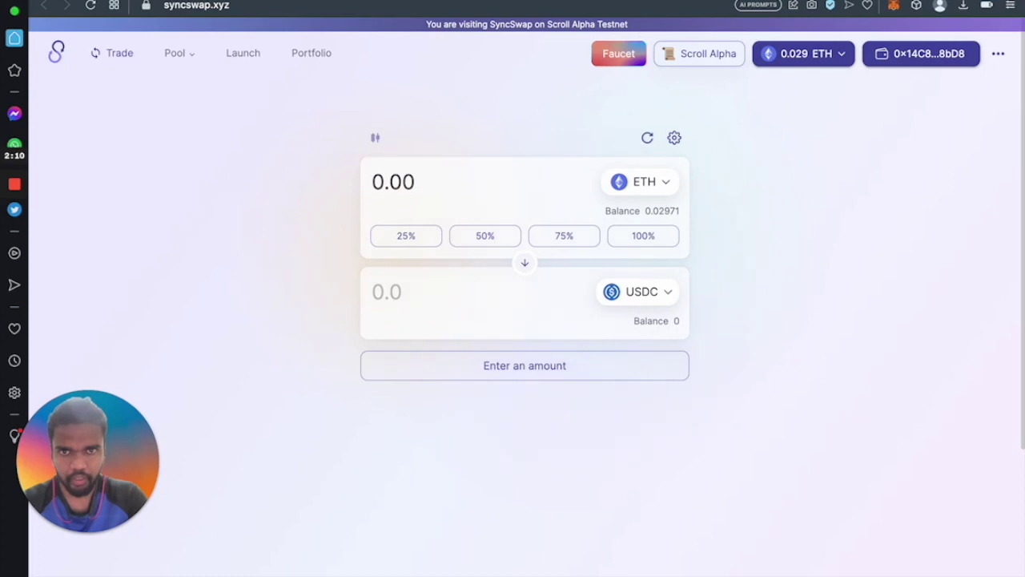
text(1)
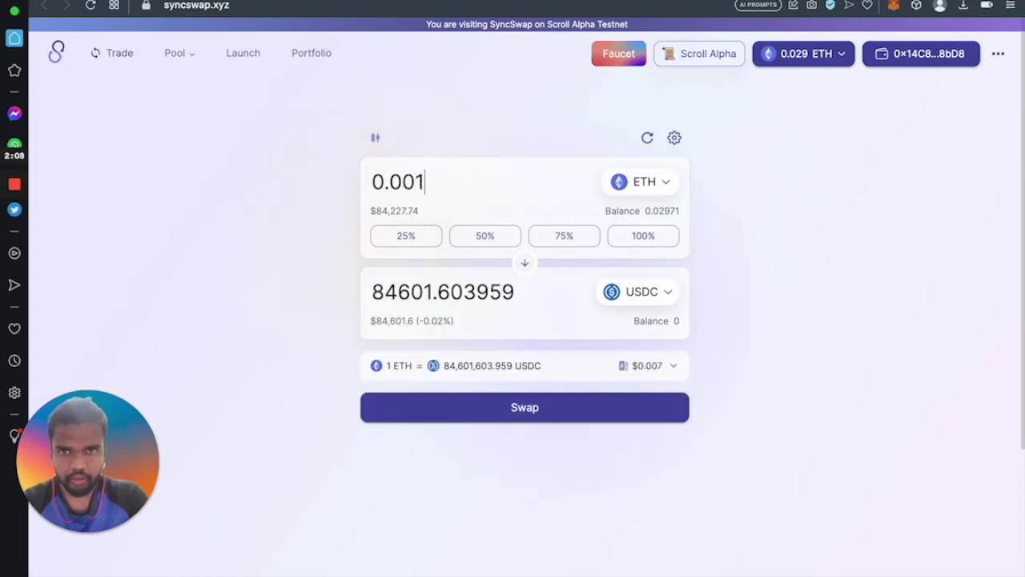
text(0)
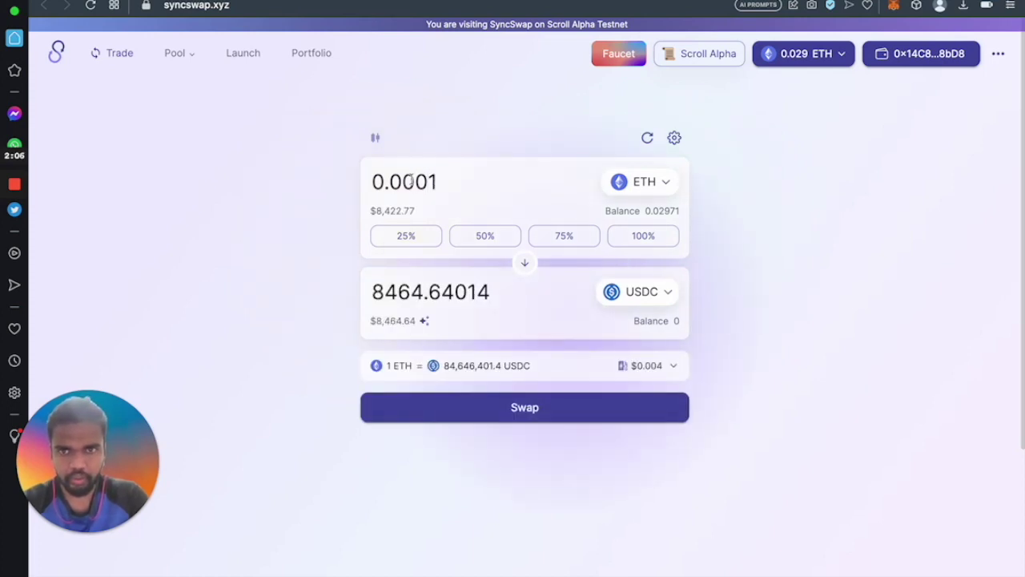
click(471, 406)
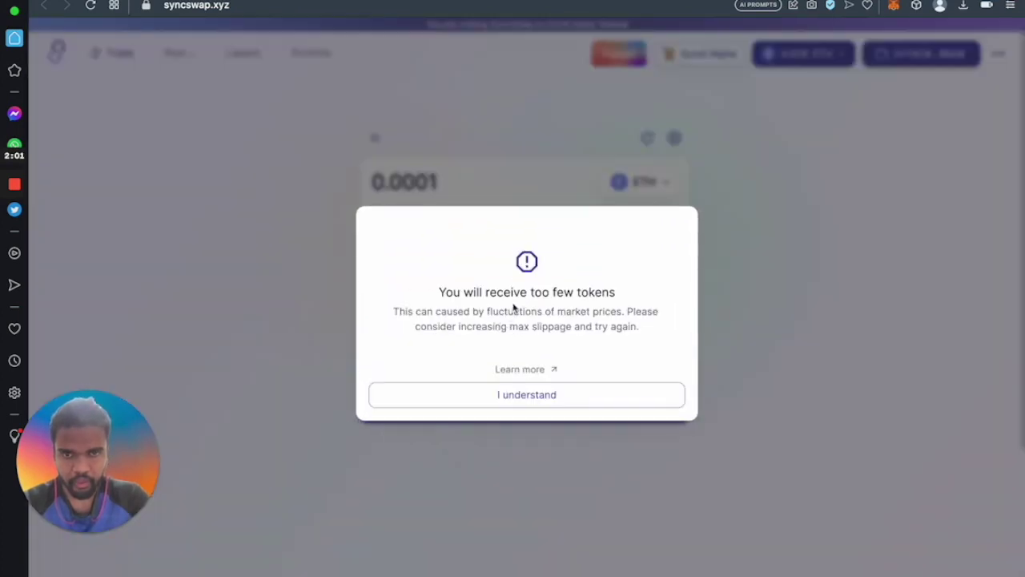
click(528, 397)
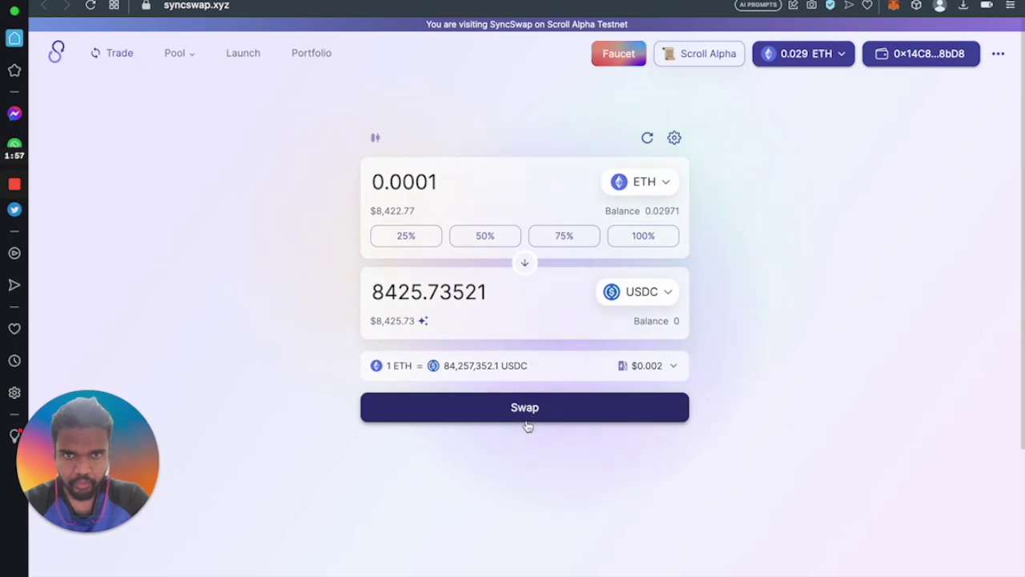
click(528, 409)
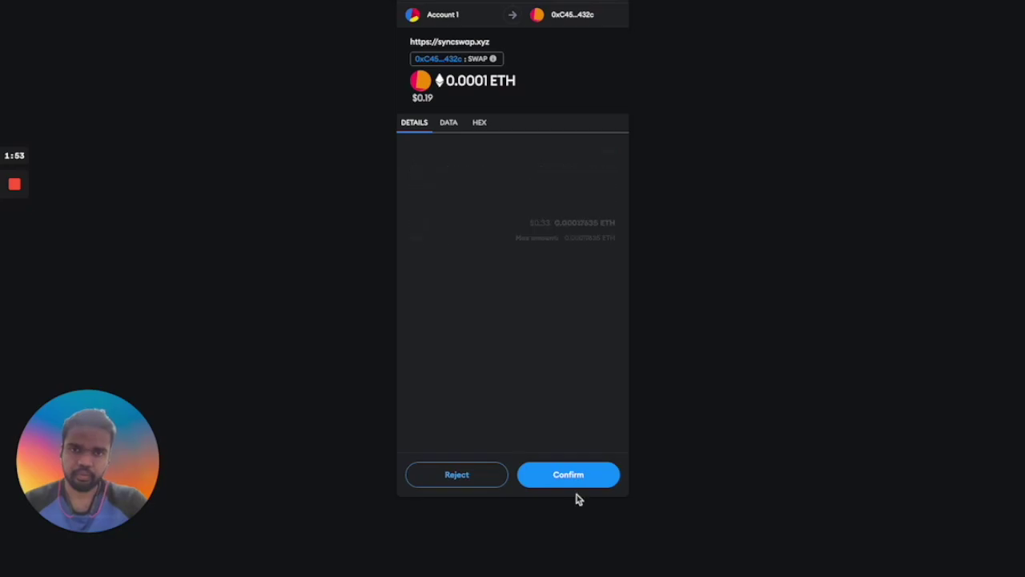
click(578, 484)
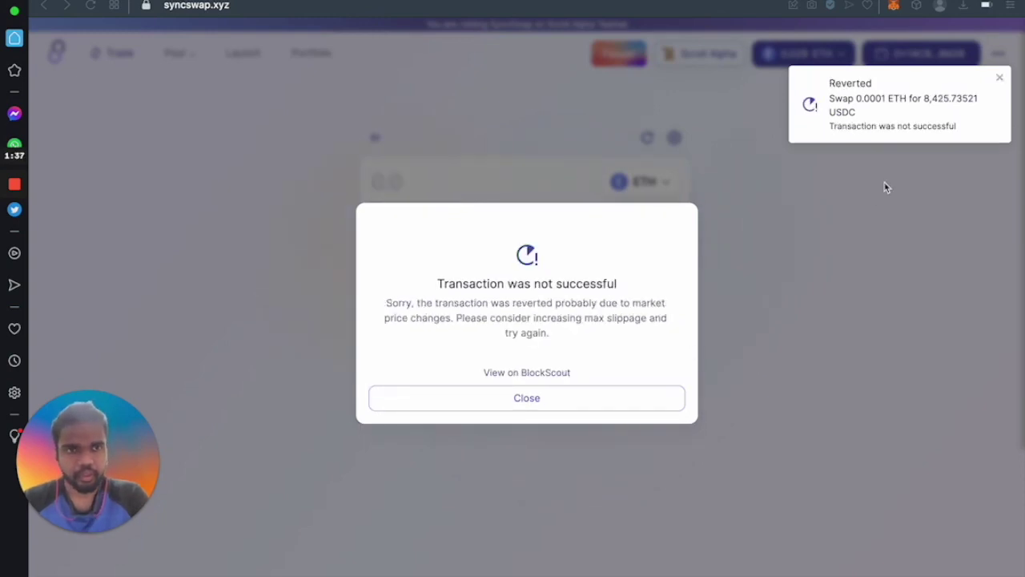
click(1000, 78)
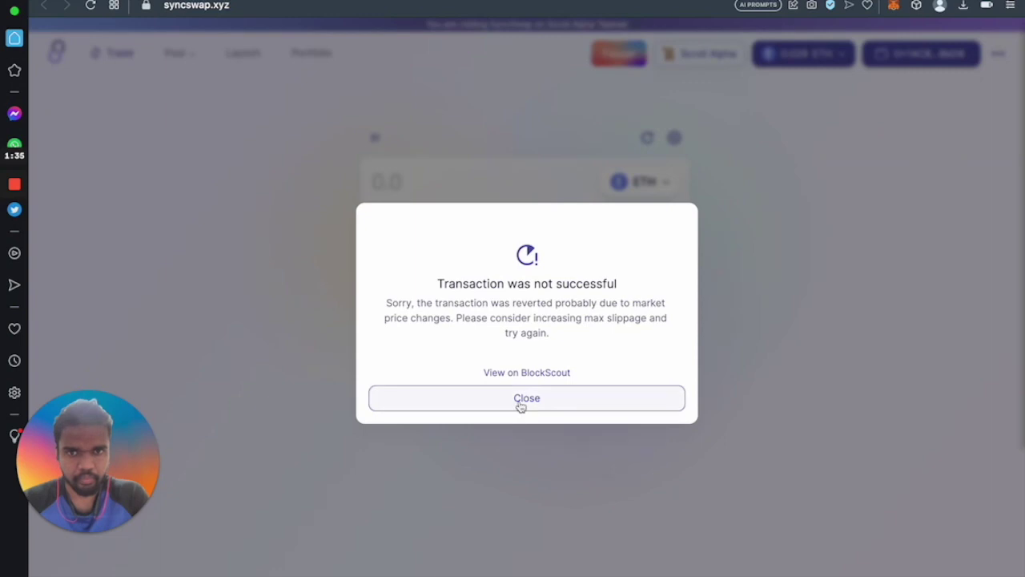
click(525, 401)
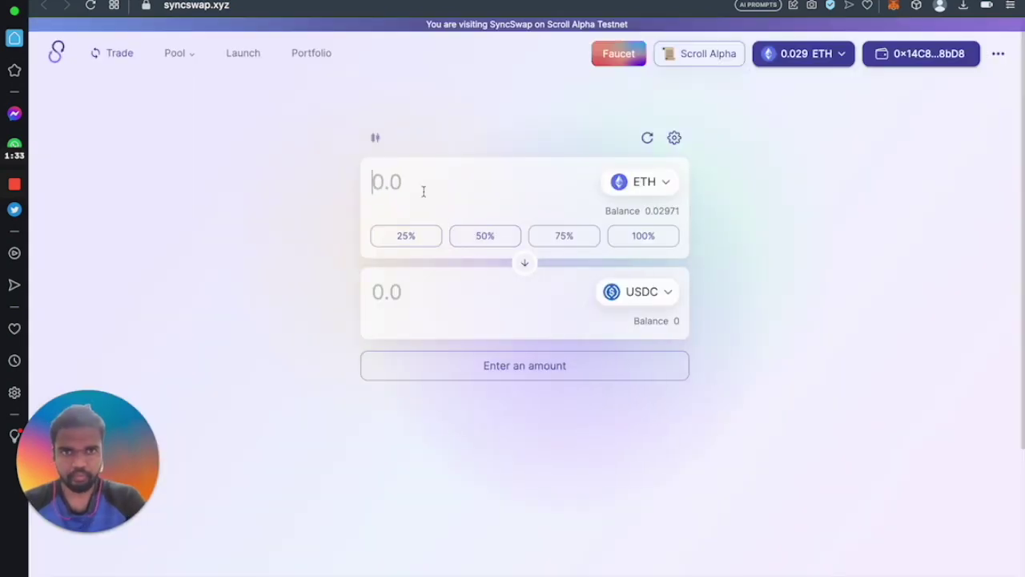
Set the amount to sell to 0.0005 ETH and try to swap it for USDC, acknowledging the too-few-tokens warning
text(0.005)
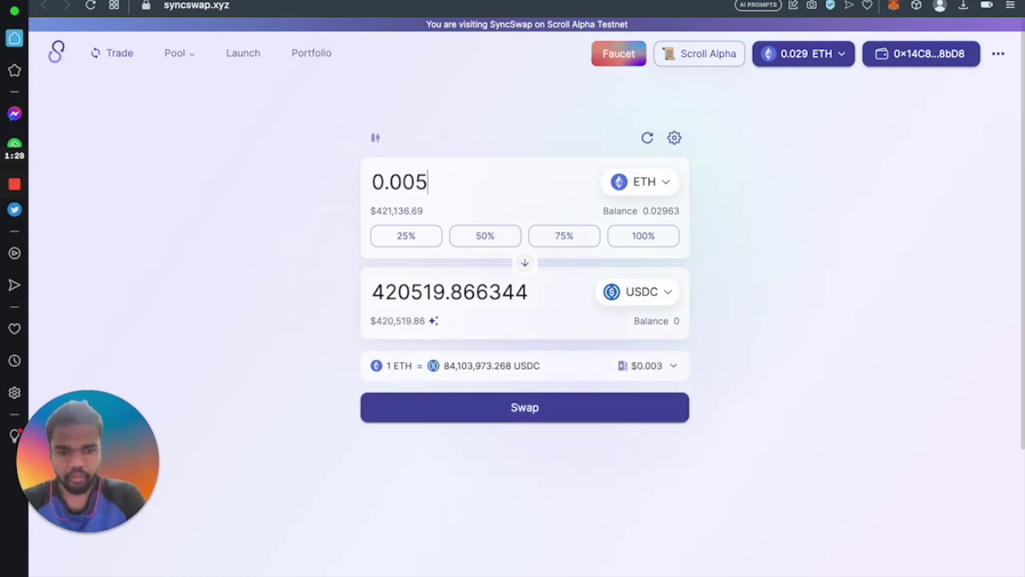
text(0)
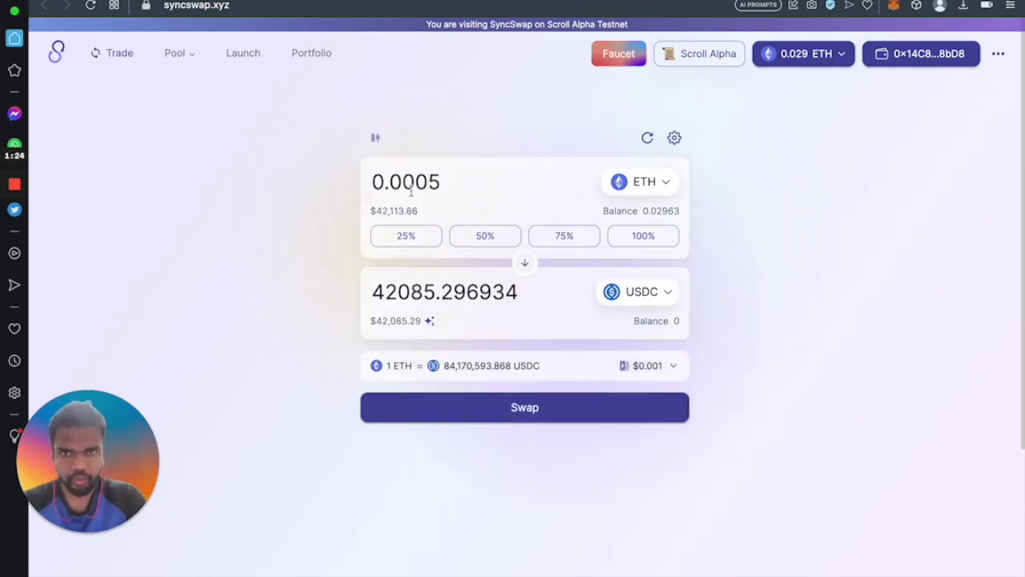
click(508, 410)
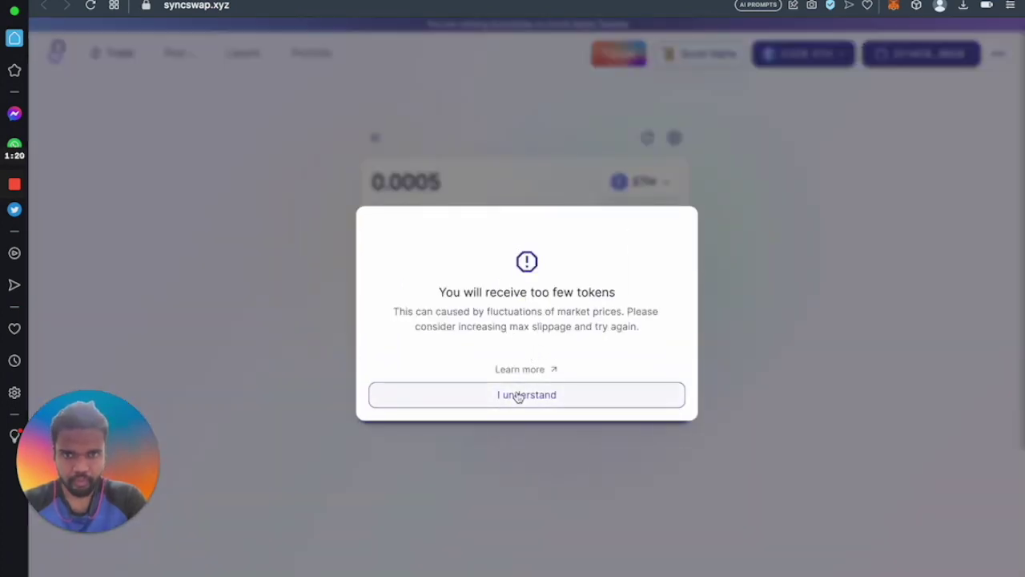
click(518, 395)
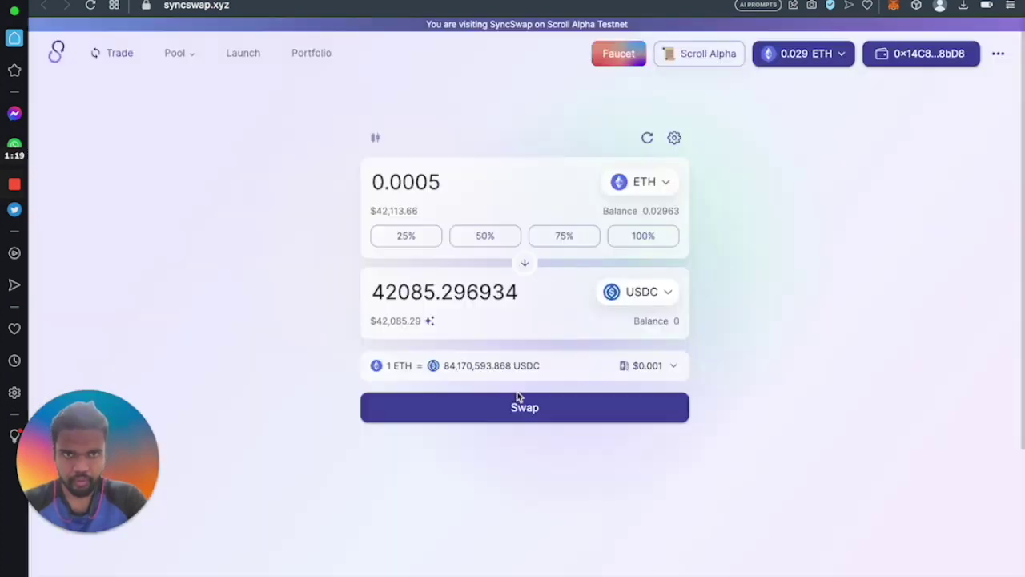
Check the swap settings and swap 0.0005 ETH for USDC, confirming the transaction in MetaMask and closing the result dialog
click(675, 139)
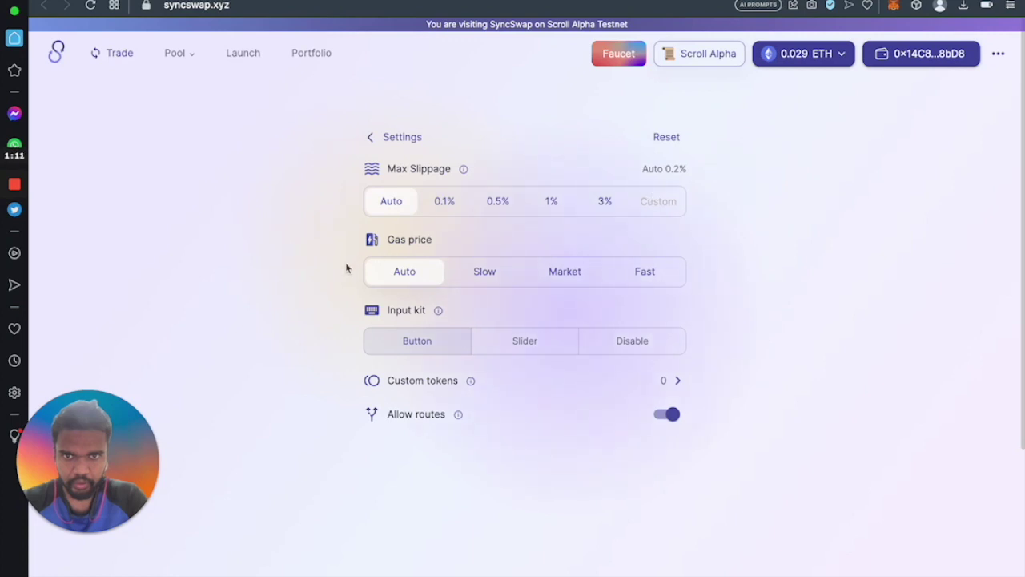
click(389, 136)
click(487, 408)
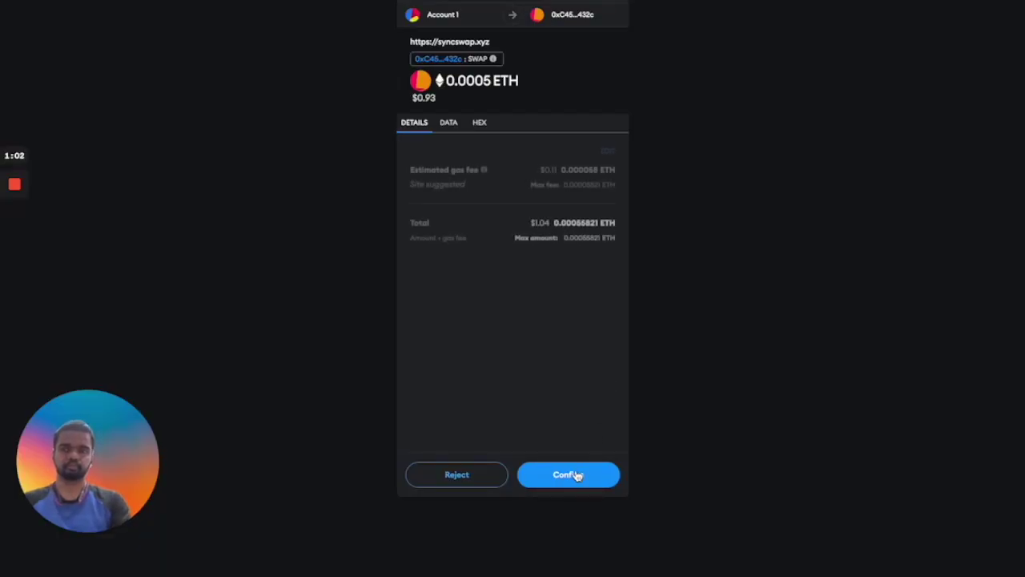
click(577, 475)
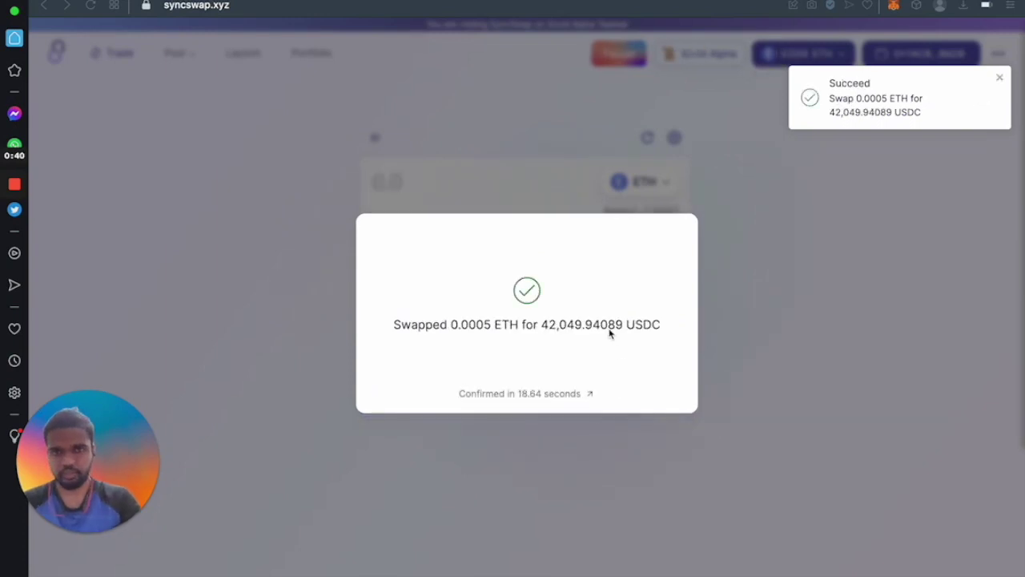
click(597, 432)
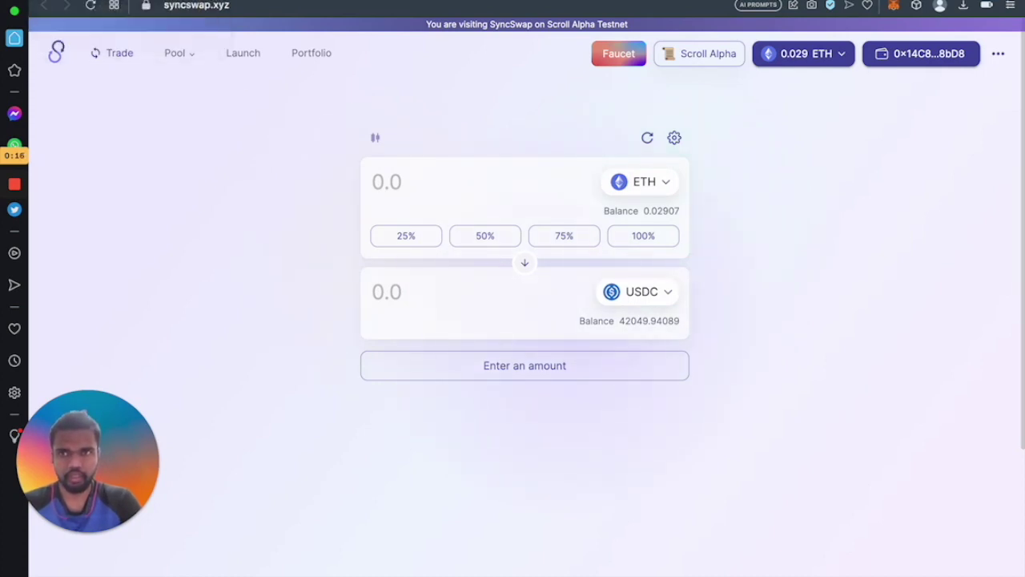
click(100, 1)
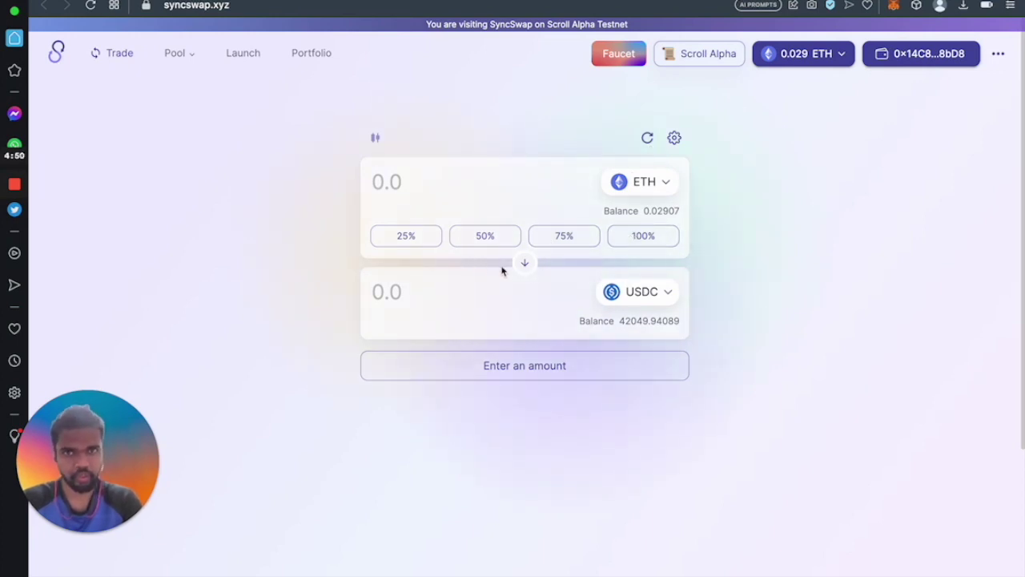
Change the swap pair to sell USDC and buy WETH
click(645, 186)
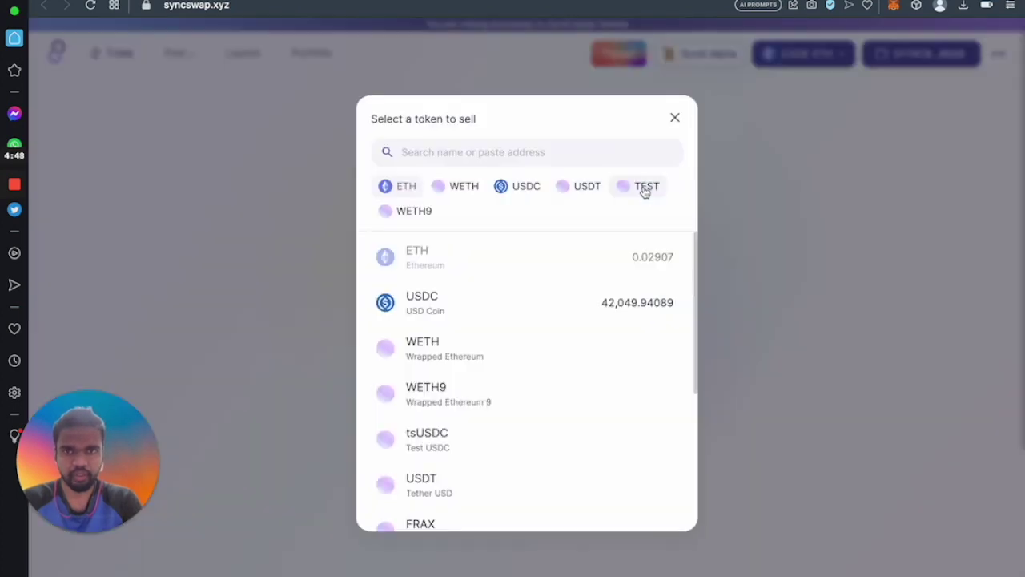
click(469, 314)
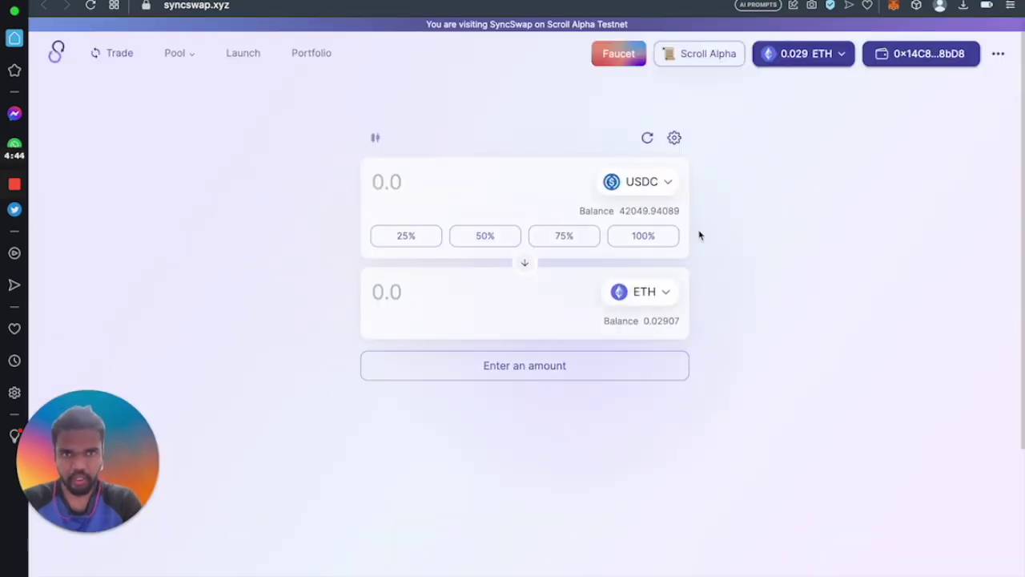
click(653, 296)
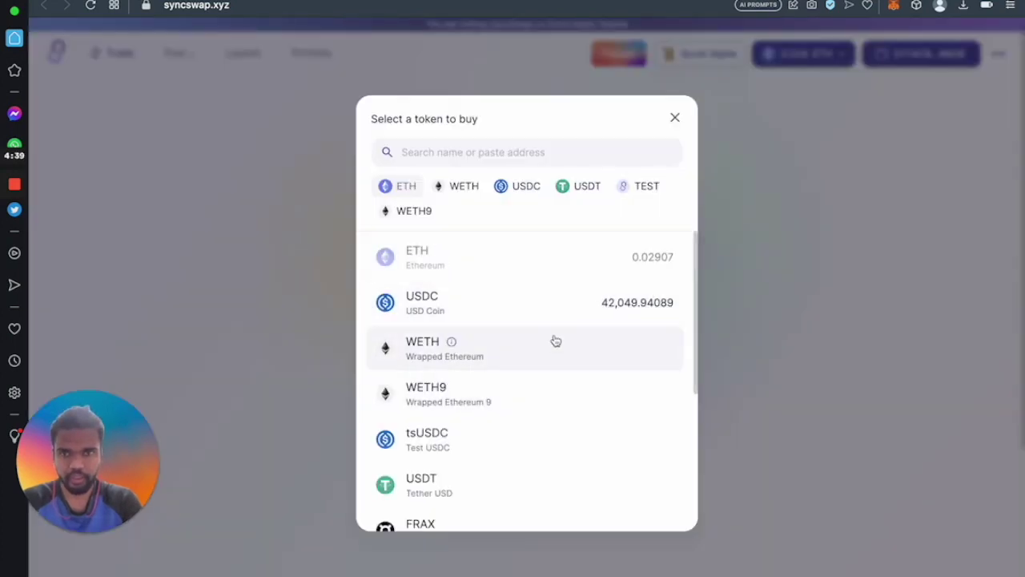
click(479, 350)
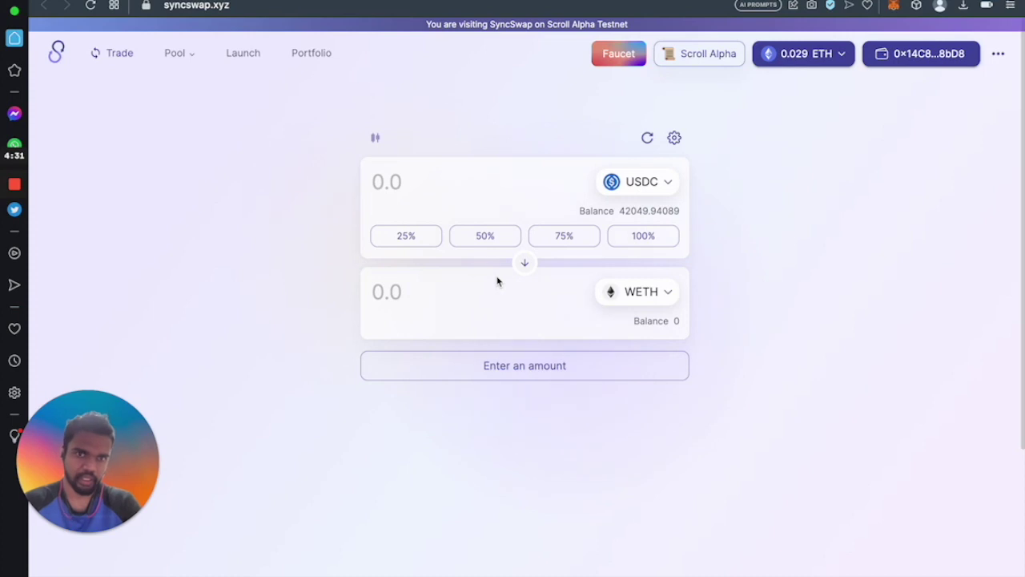
Set the amount to sell to 100 USDC and unlock USDC by signing the permit request in MetaMask
text(100)
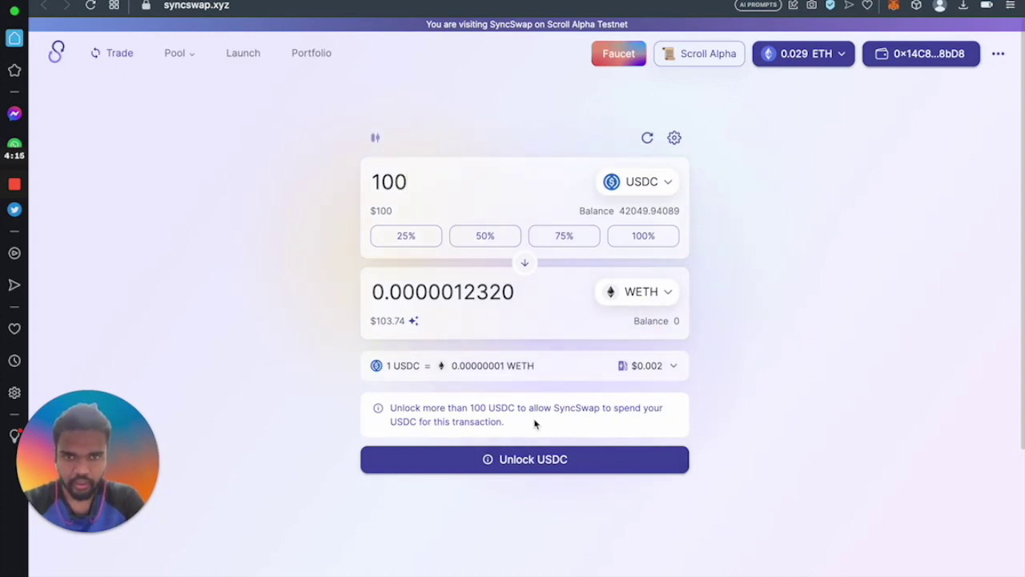
click(523, 461)
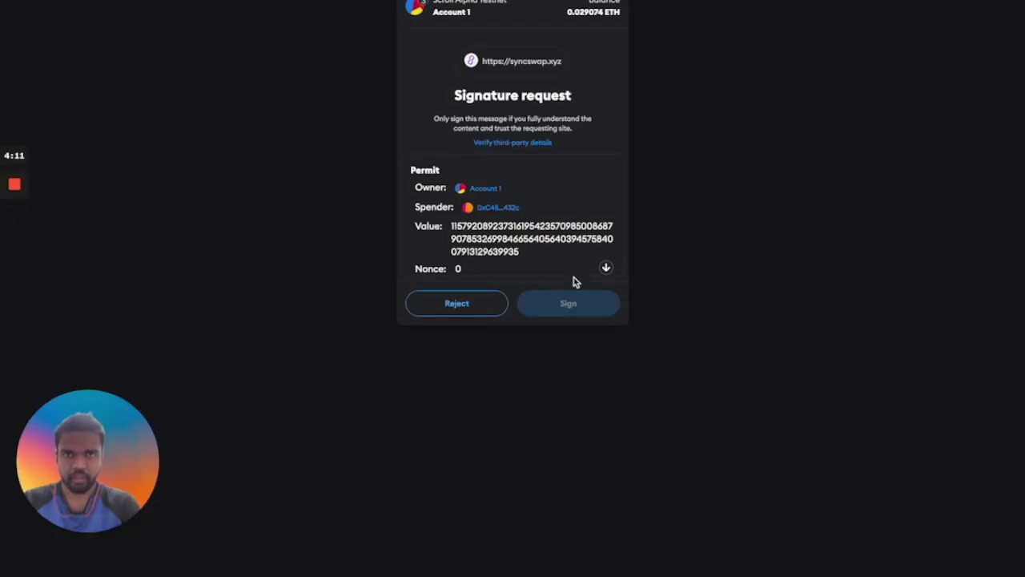
scroll(567, 246, down, 1)
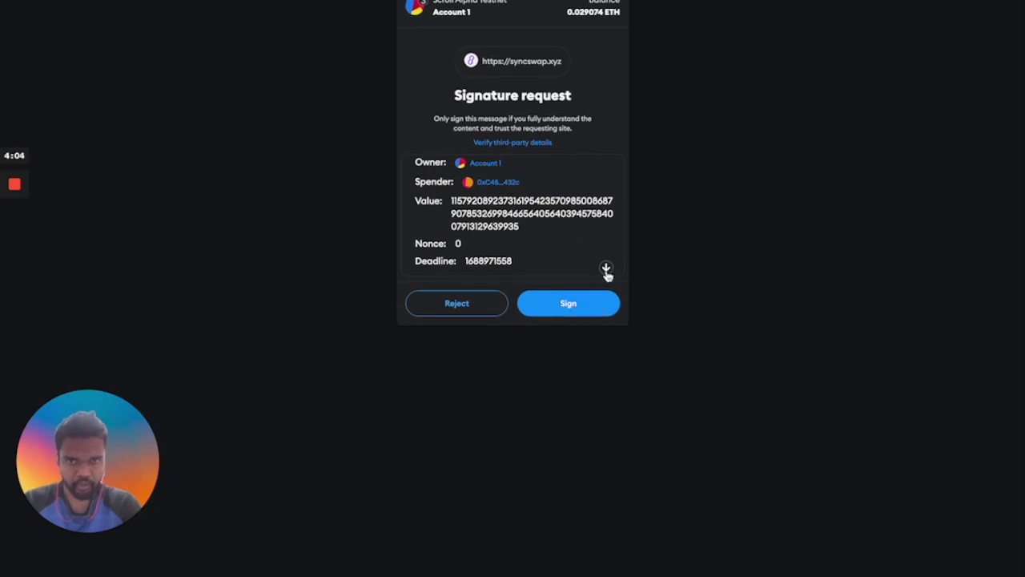
click(595, 314)
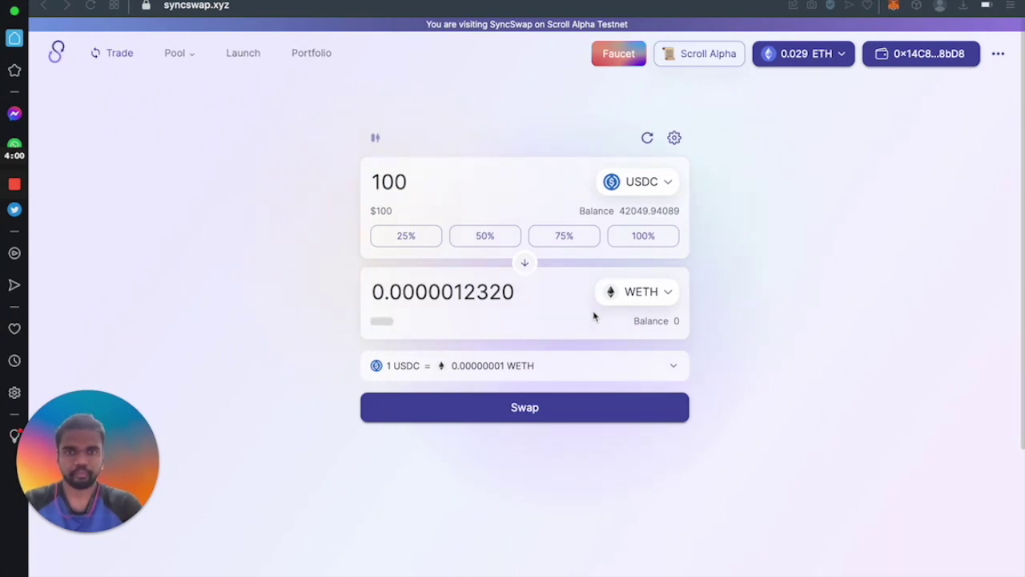
Try to swap 100 USDC for WETH, confirming the transaction in MetaMask and closing the result dialog
click(525, 418)
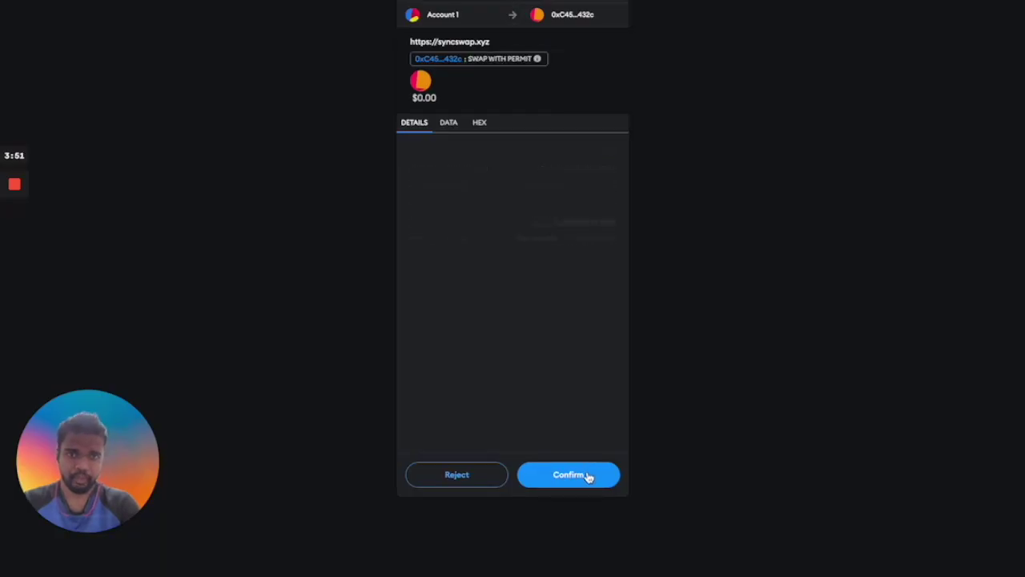
click(589, 477)
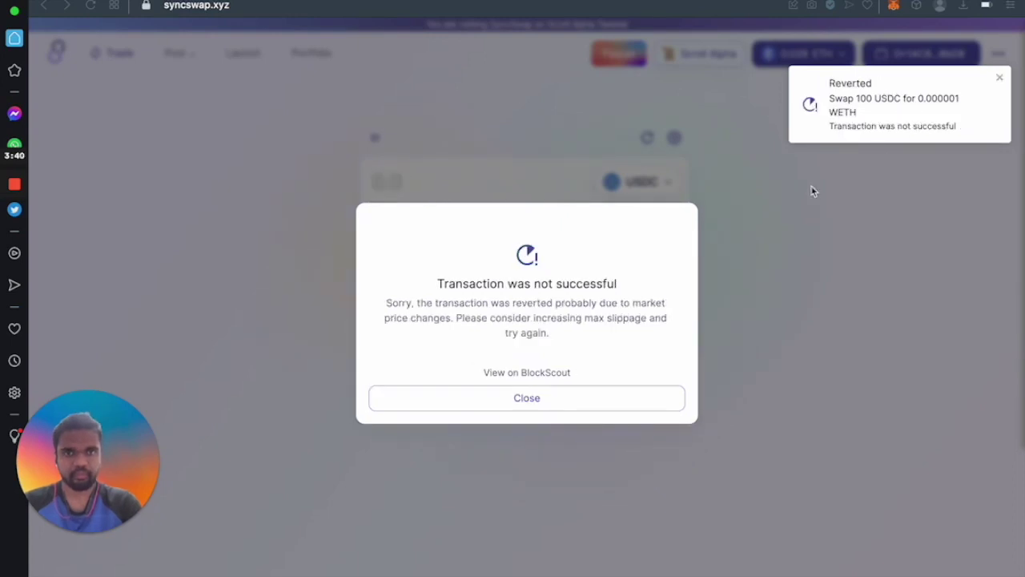
click(530, 398)
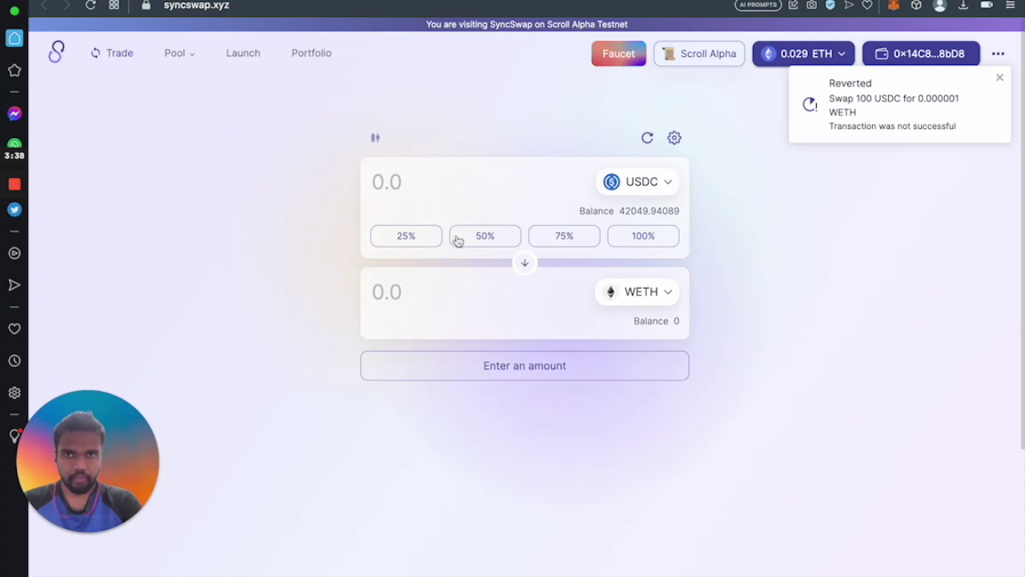
Try to swap 10,000 USDC for WETH, confirming the transaction in MetaMask and closing the result dialog
click(404, 235)
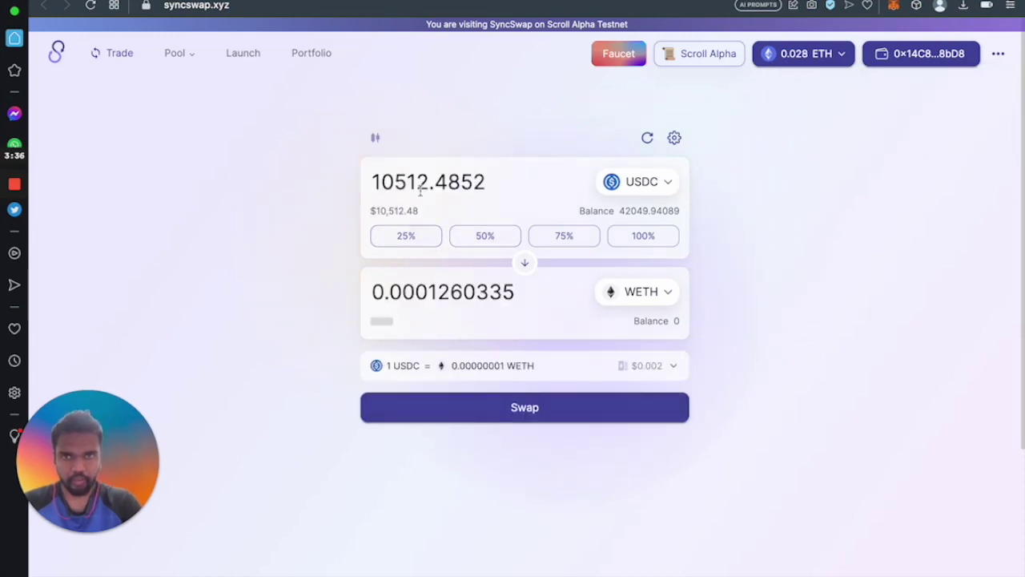
drag(413, 183, 572, 174)
key(BackSpace)
key(BackSpace)
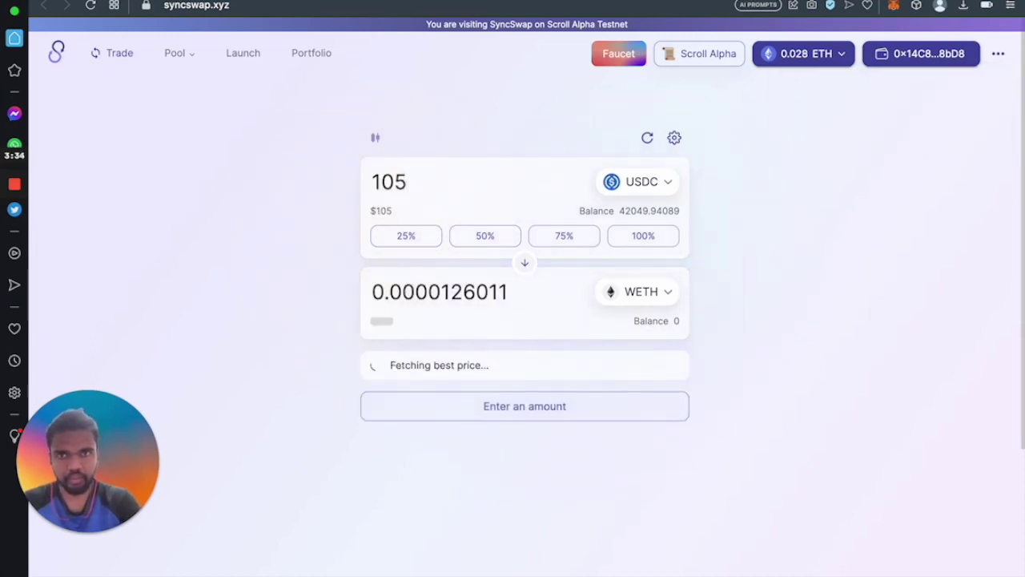
key(BackSpace)
text(000)
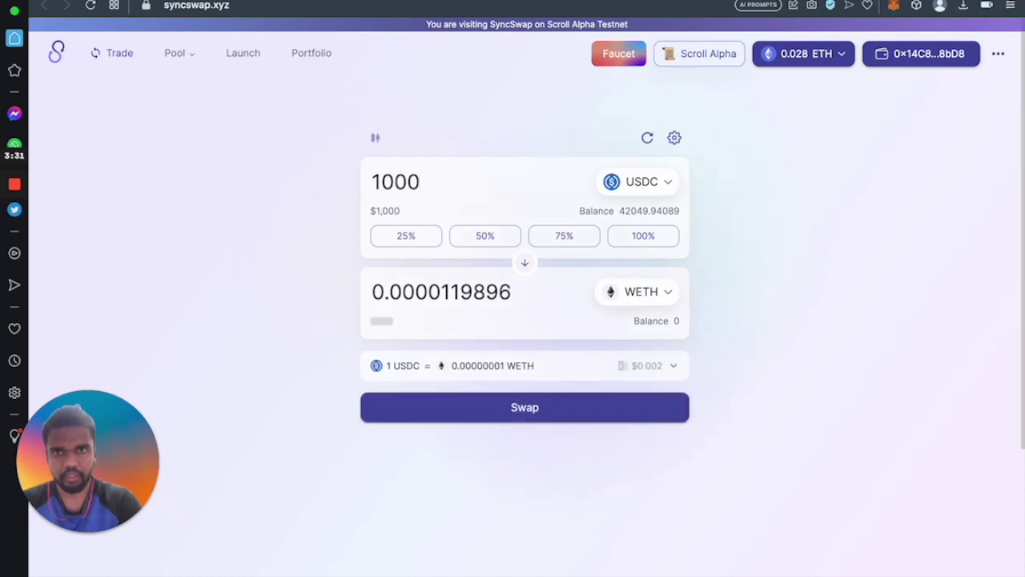
click(535, 409)
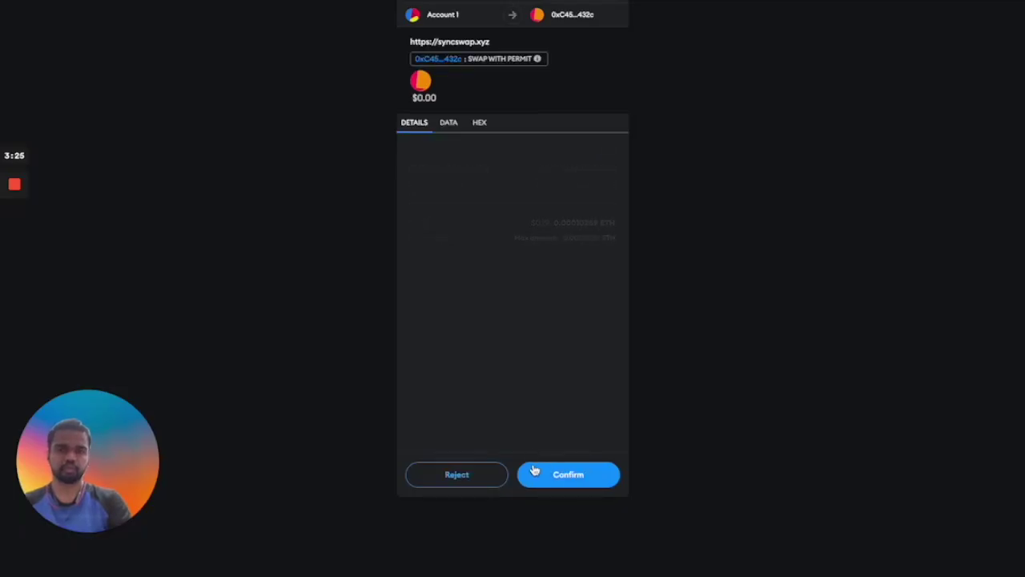
click(555, 473)
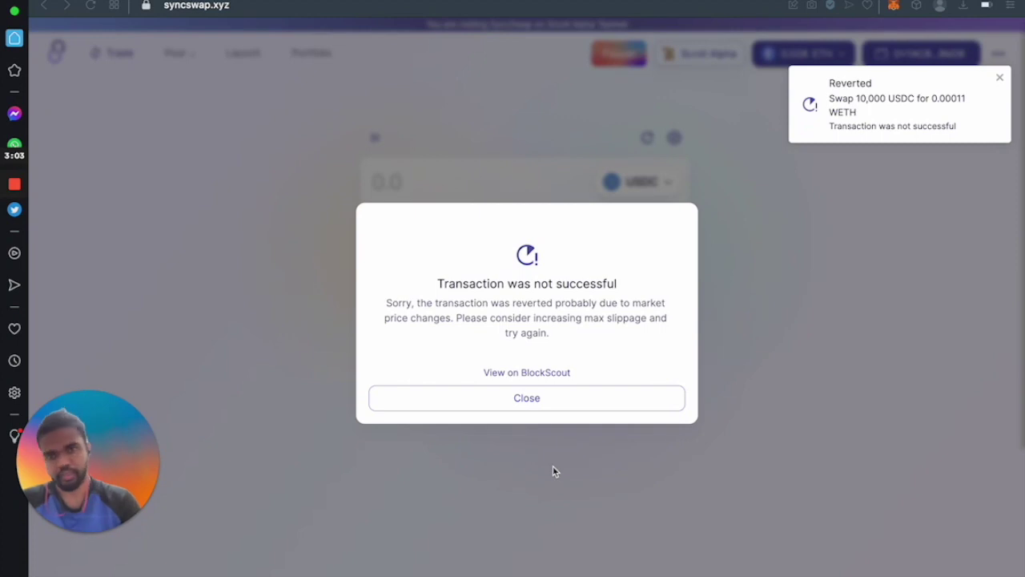
click(516, 407)
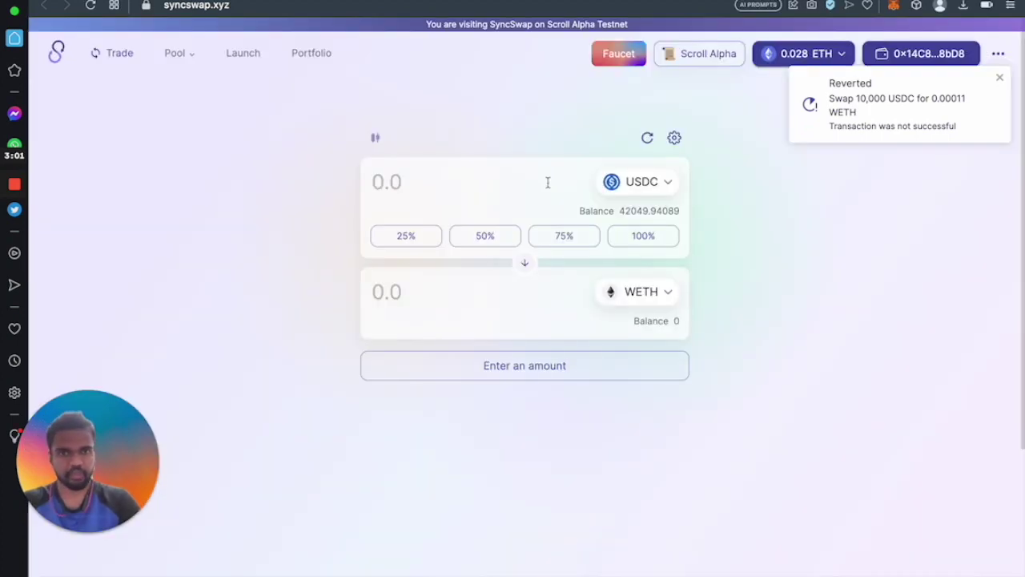
Try to swap 25% of the USDC balance for WETH, confirming it in MetaMask and closing the result dialog
click(403, 236)
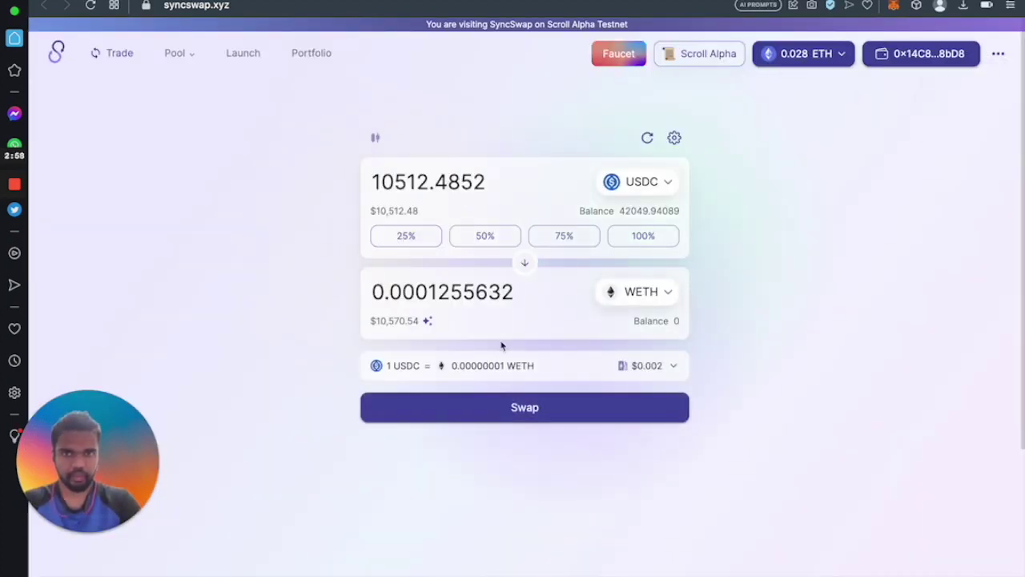
click(507, 421)
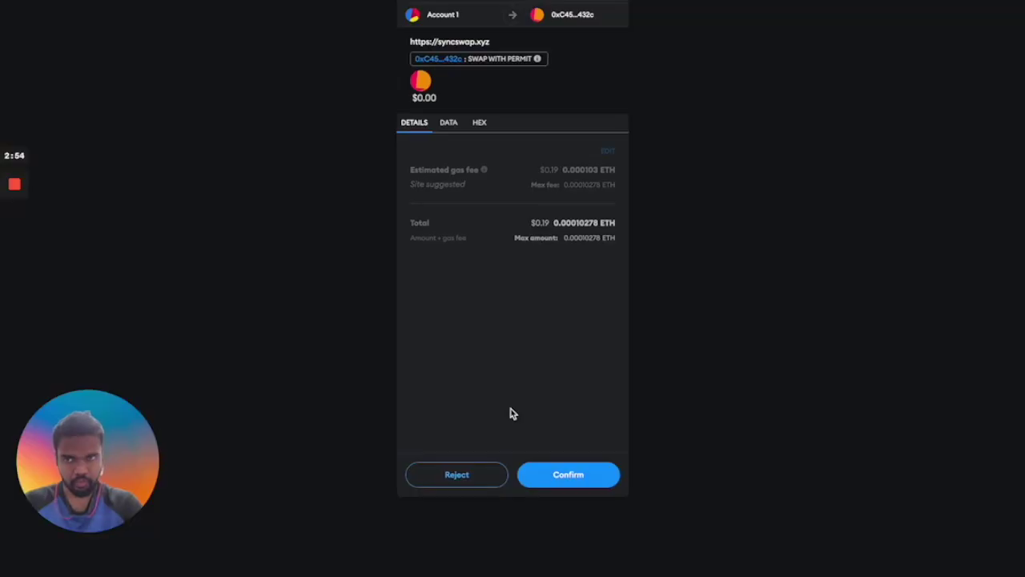
click(575, 481)
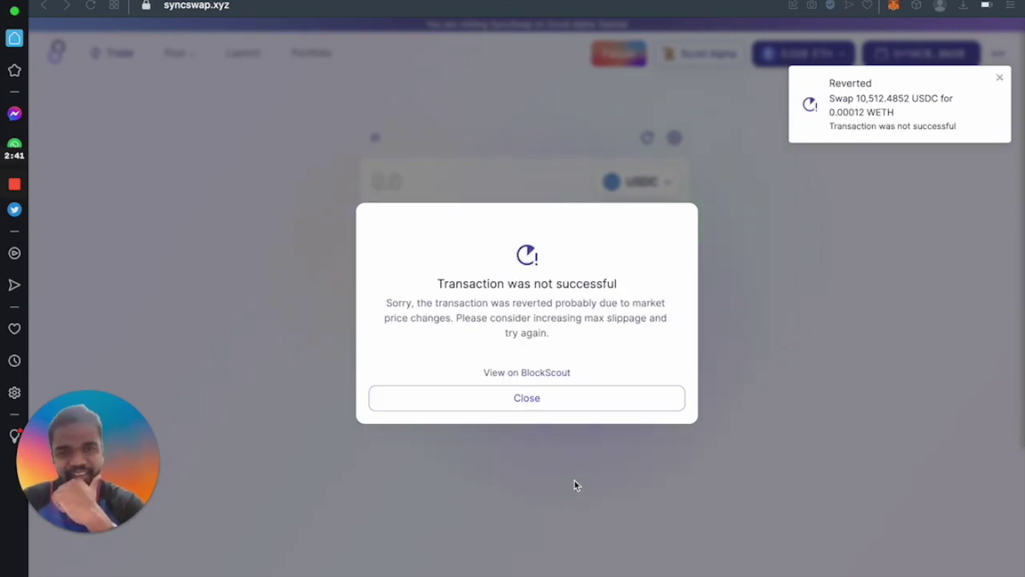
click(526, 406)
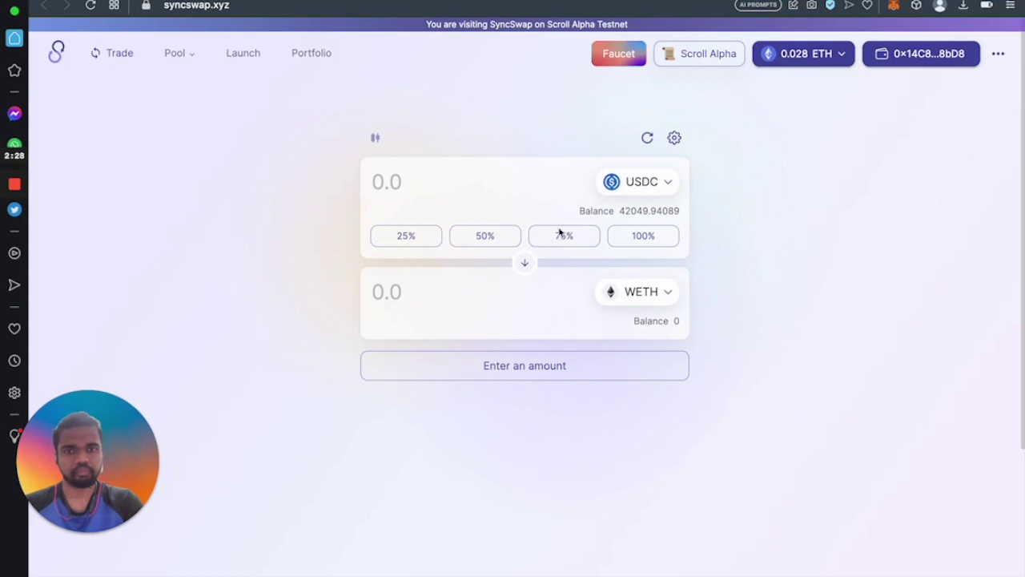
Change the swap pair to sell ETH for USDC and set the amount to 0.0001 ETH
click(525, 265)
click(652, 190)
click(463, 245)
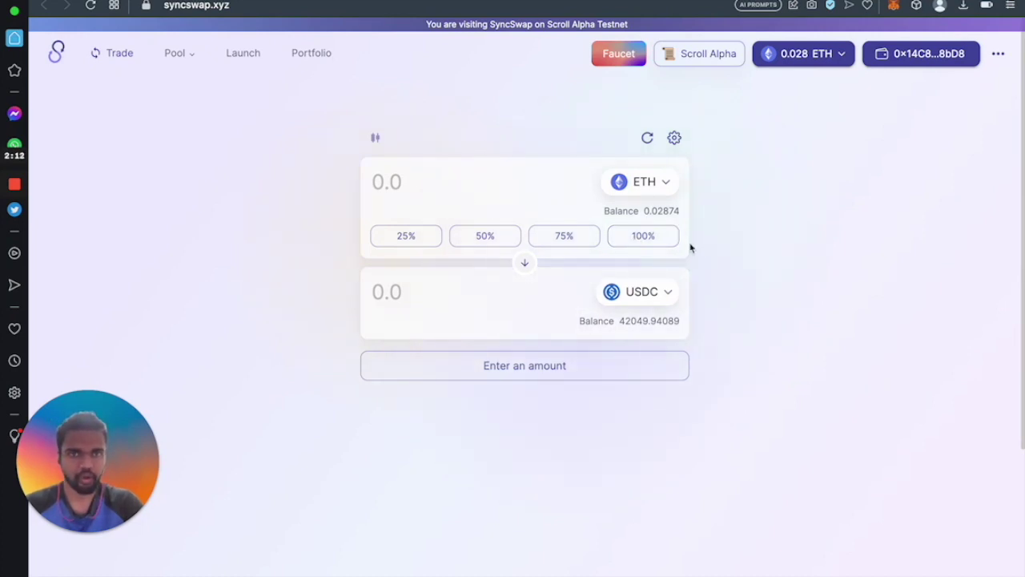
click(641, 234)
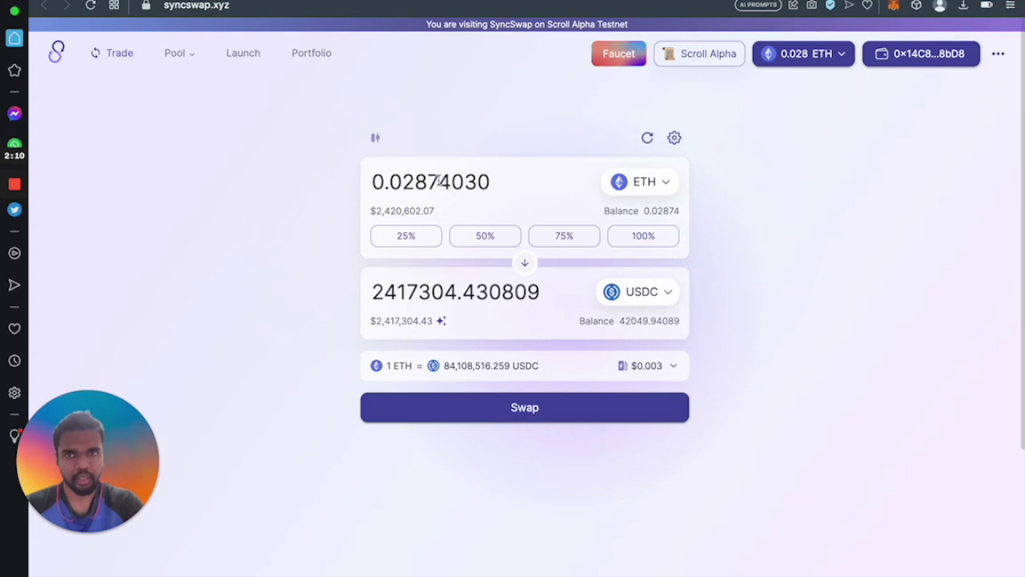
double_click(439, 180)
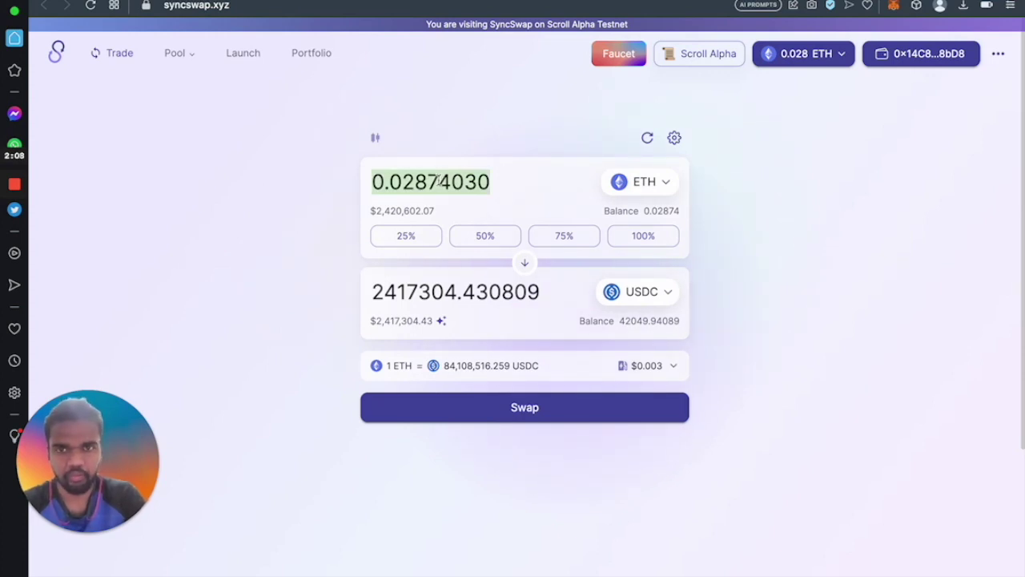
text(0.0001)
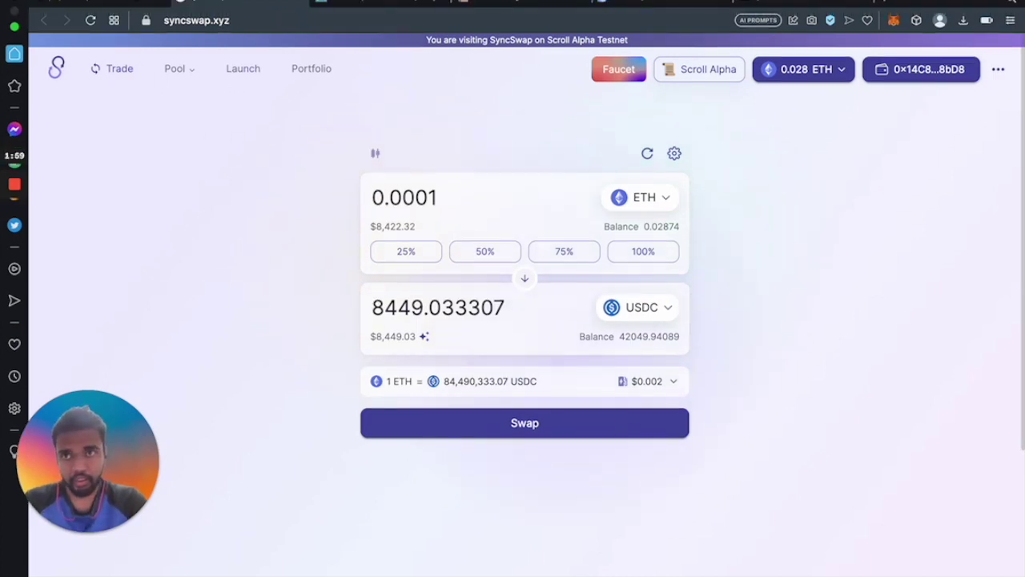
Switch to the Airdrop Adventure thread on Twitter to review its SyncSwap tasks
click(126, 2)
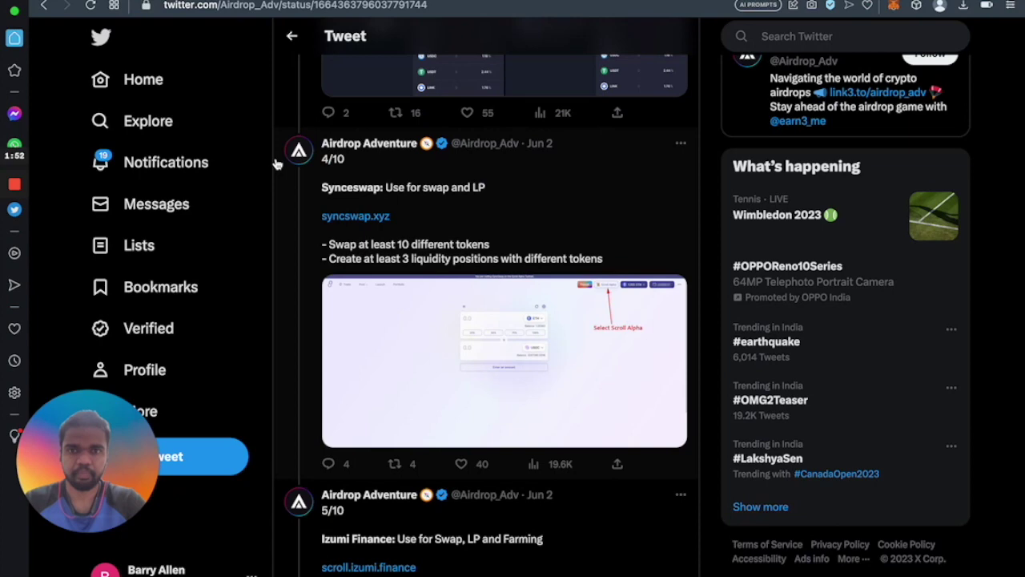
Switch back to SyncSwap and look through the tokens available to buy
key(ctrl+shift+Tab)
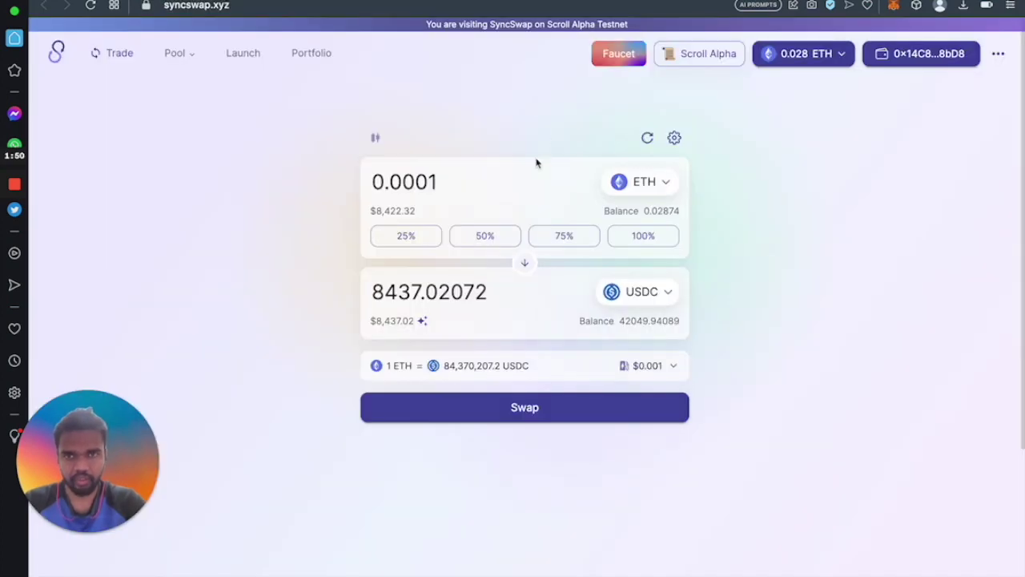
click(640, 293)
scroll(376, 396, down, 5)
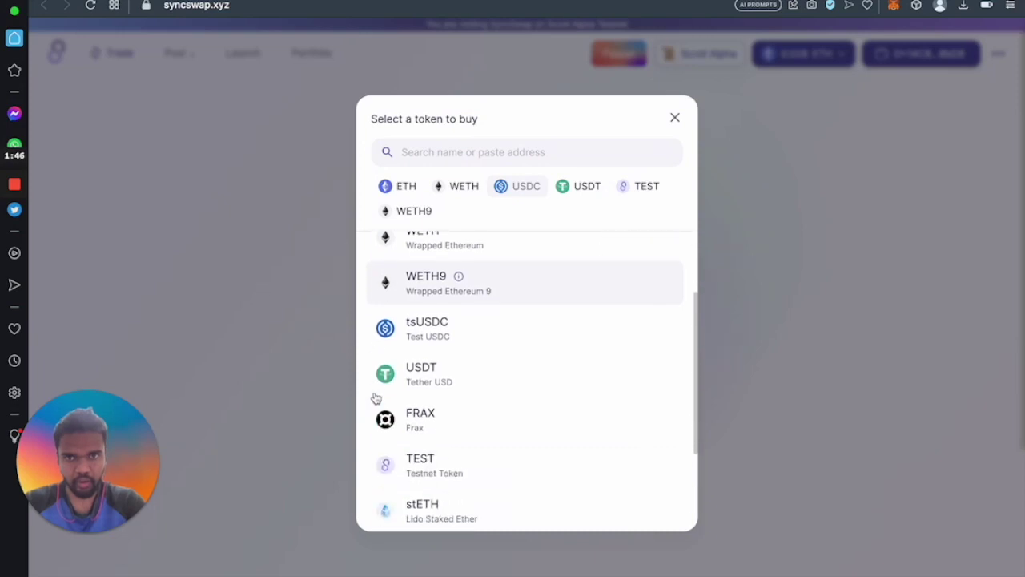
scroll(376, 400, down, 1)
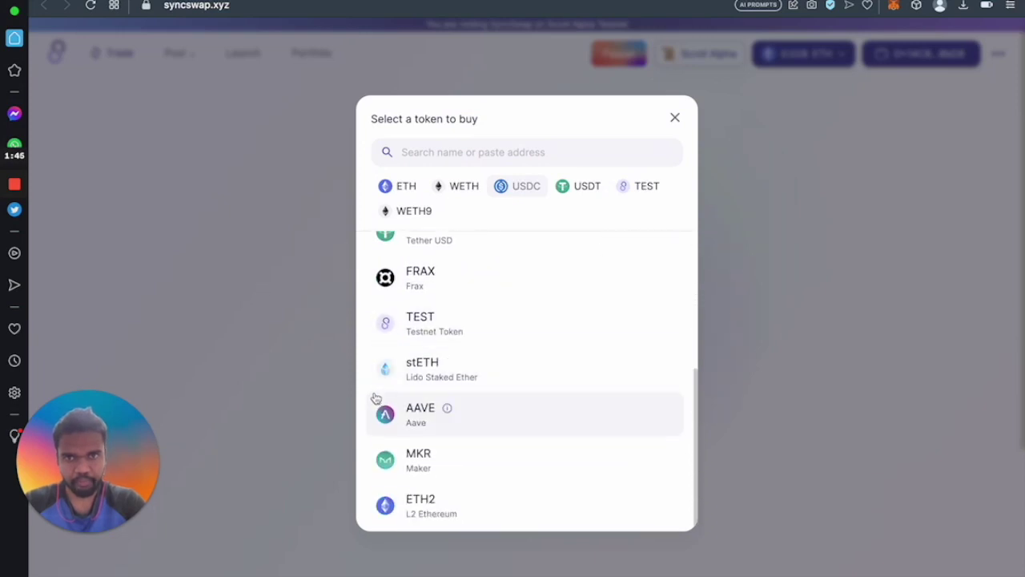
click(675, 117)
Change the swap pair to sell USDC for WETH
click(651, 189)
click(522, 195)
click(668, 289)
scroll(393, 438, down, 5)
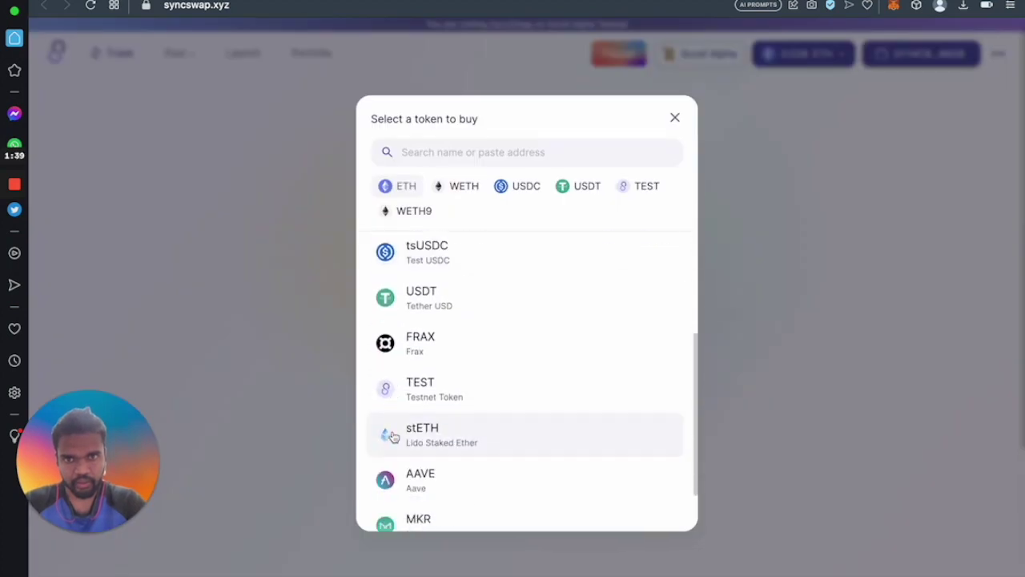
scroll(459, 279, up, 5)
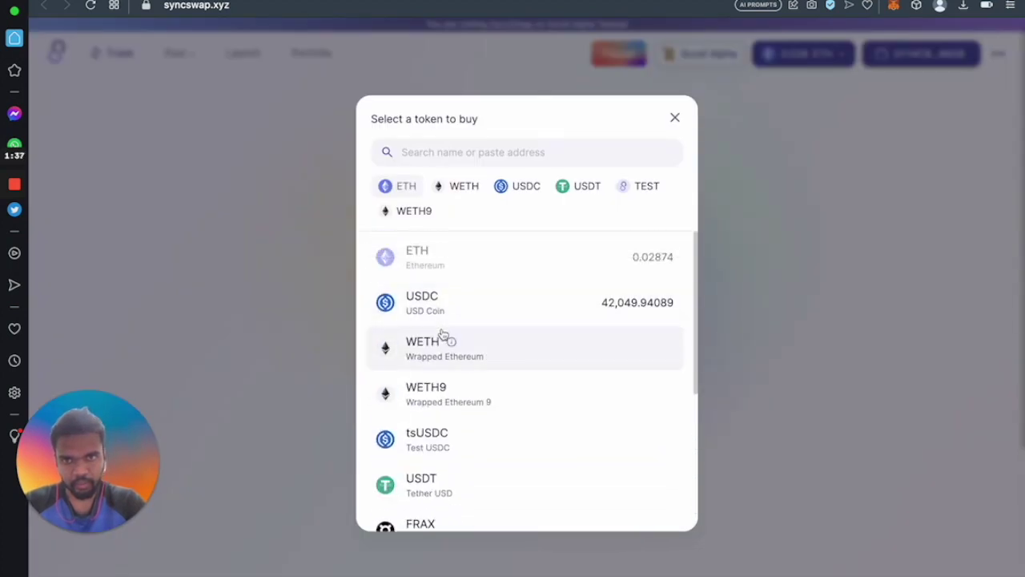
click(442, 338)
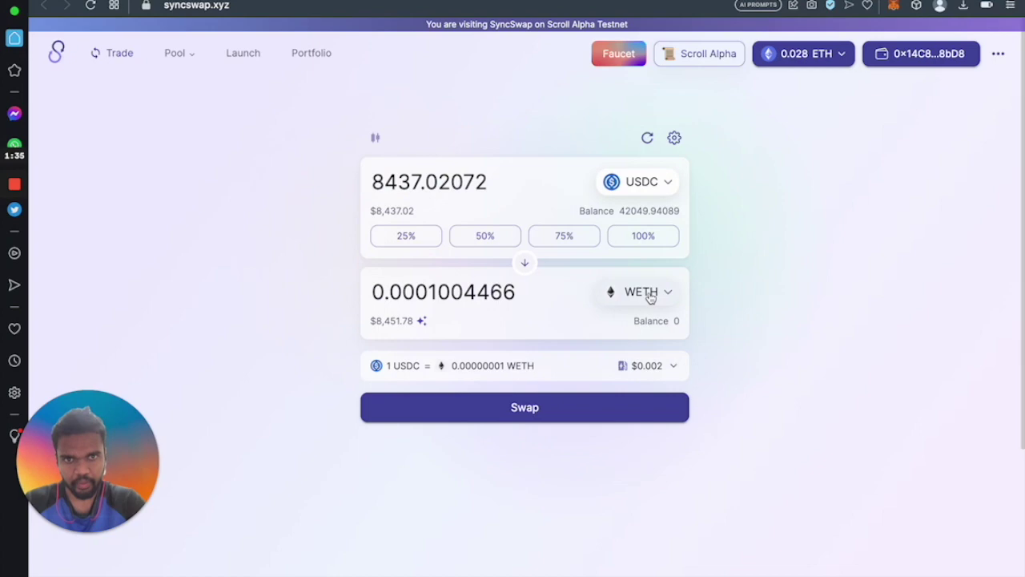
Try WETH9 and tsUSDC as the token to buy with USDC
click(648, 293)
click(473, 404)
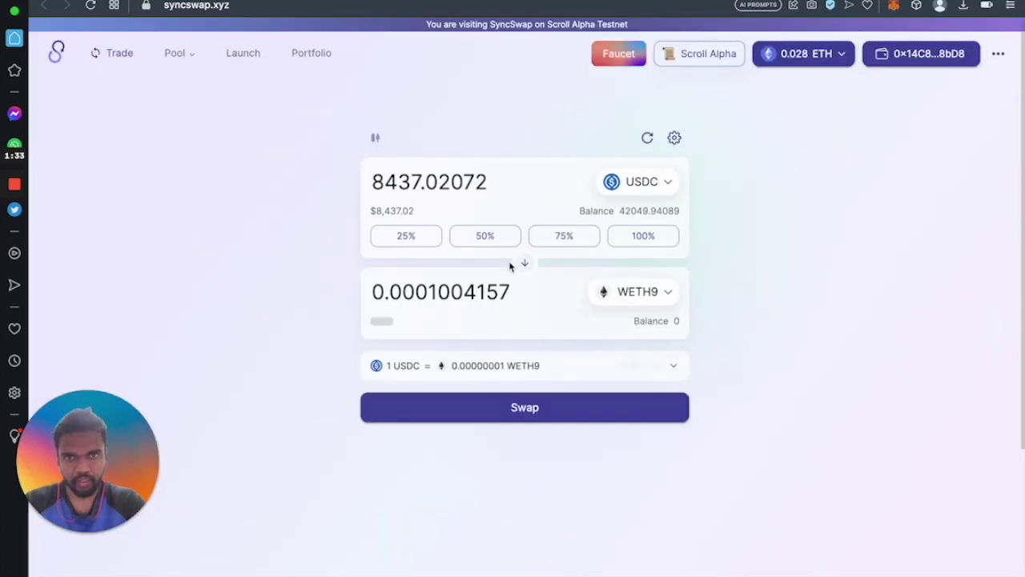
click(626, 302)
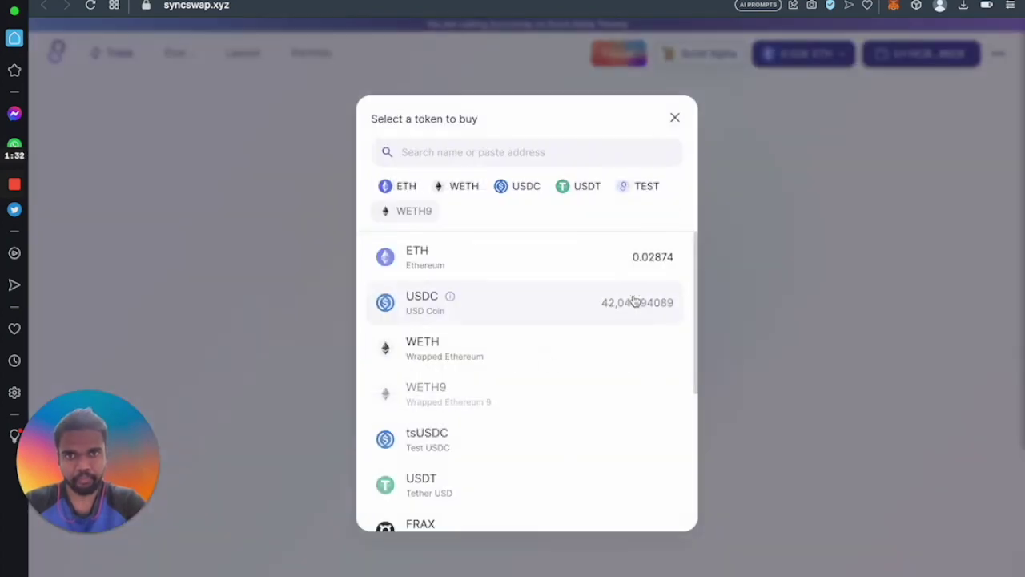
click(488, 446)
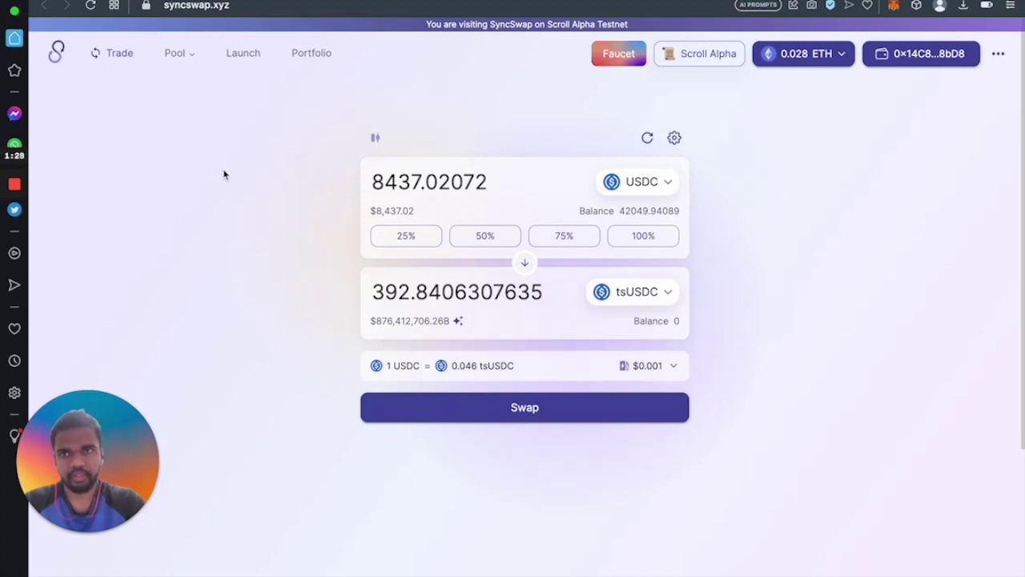
Open the list of all SyncSwap pools, reload it and look through the available token pairs
mouse_move(190, 66)
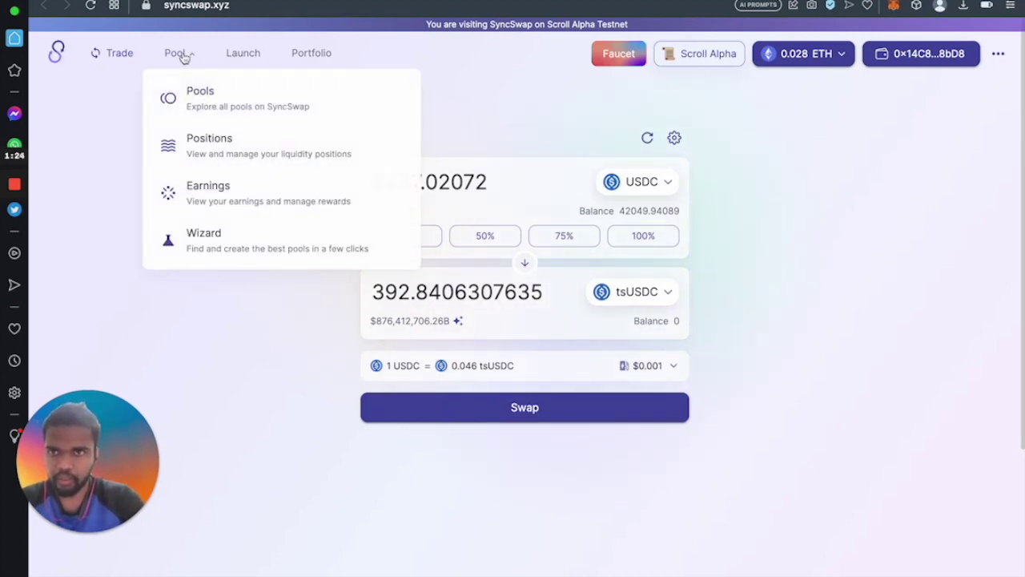
click(201, 102)
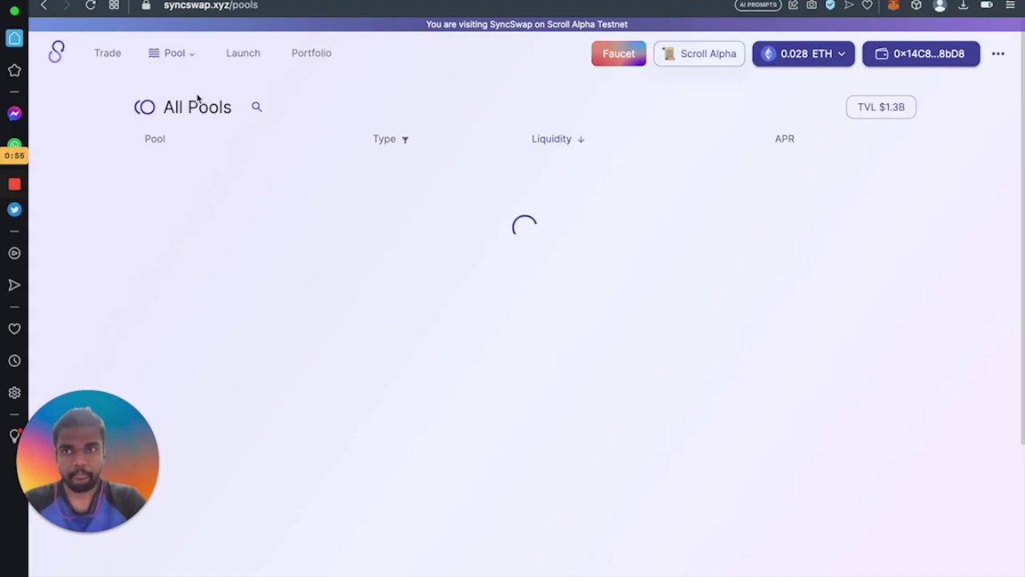
click(95, 4)
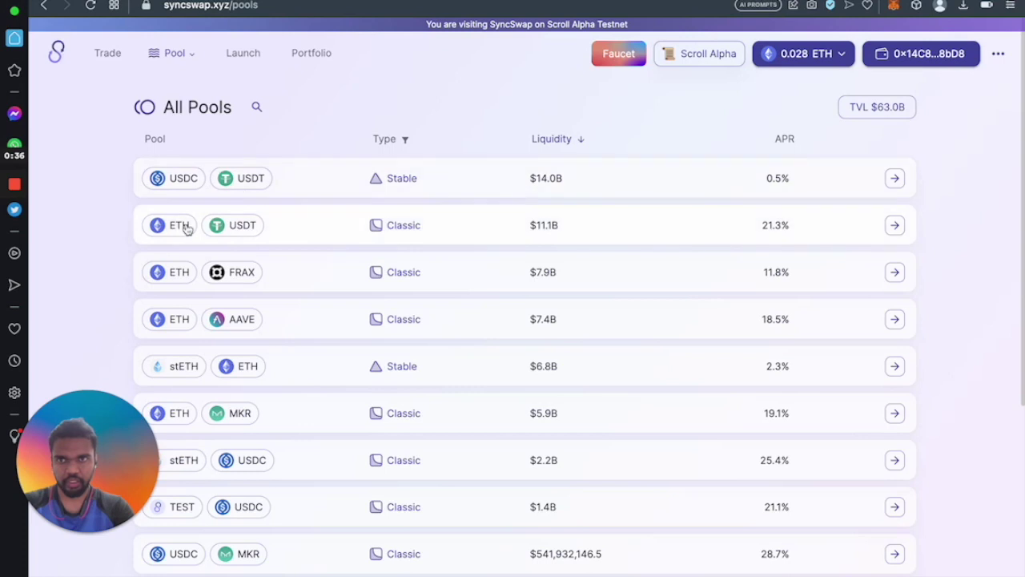
scroll(267, 295, down, 2)
scroll(267, 295, down, 4)
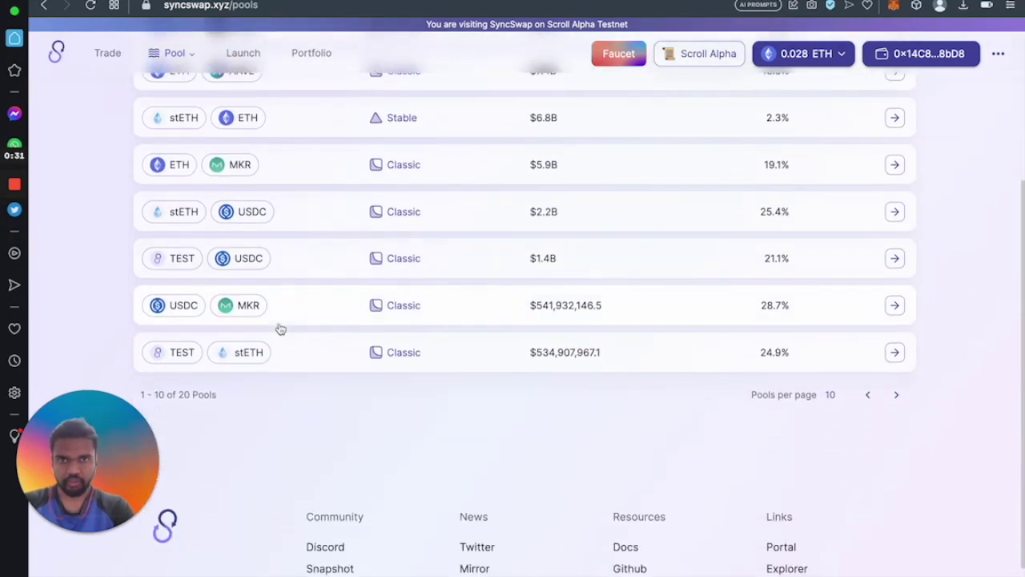
scroll(280, 329, up, 5)
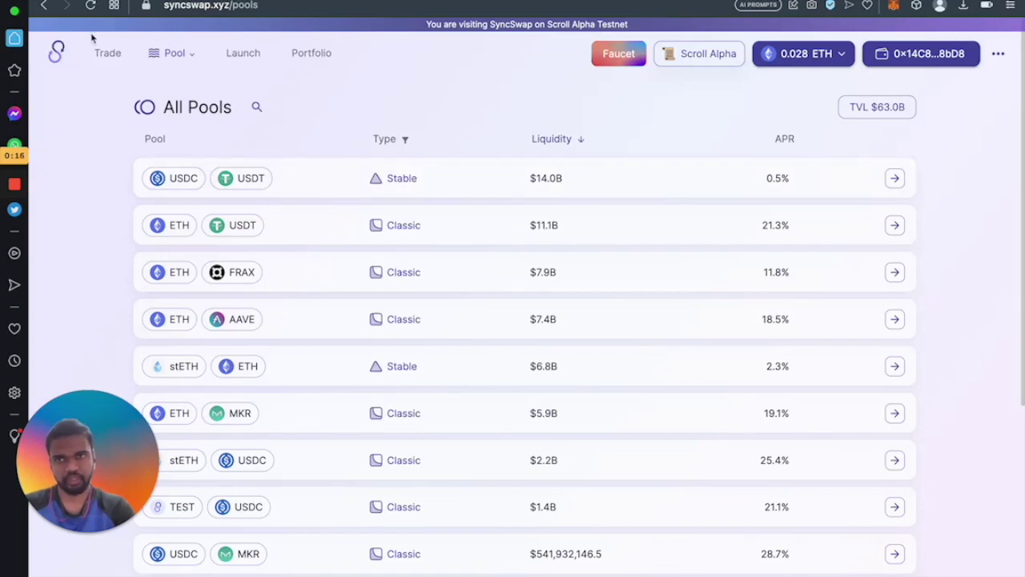
Try to set up a swap of 25% of the USDC balance for USDT and unlock USDC through a MetaMask signature request
click(107, 58)
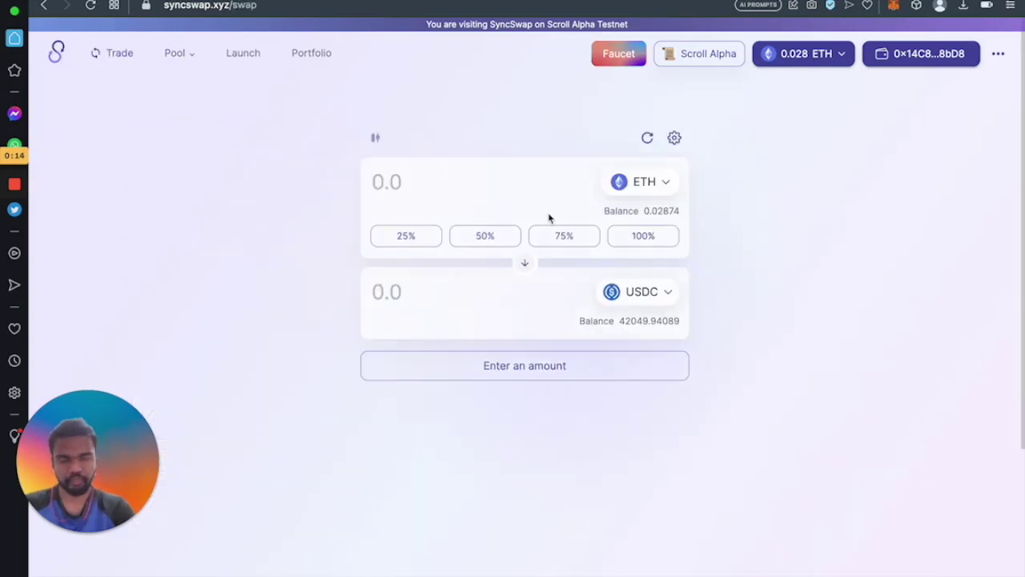
click(525, 264)
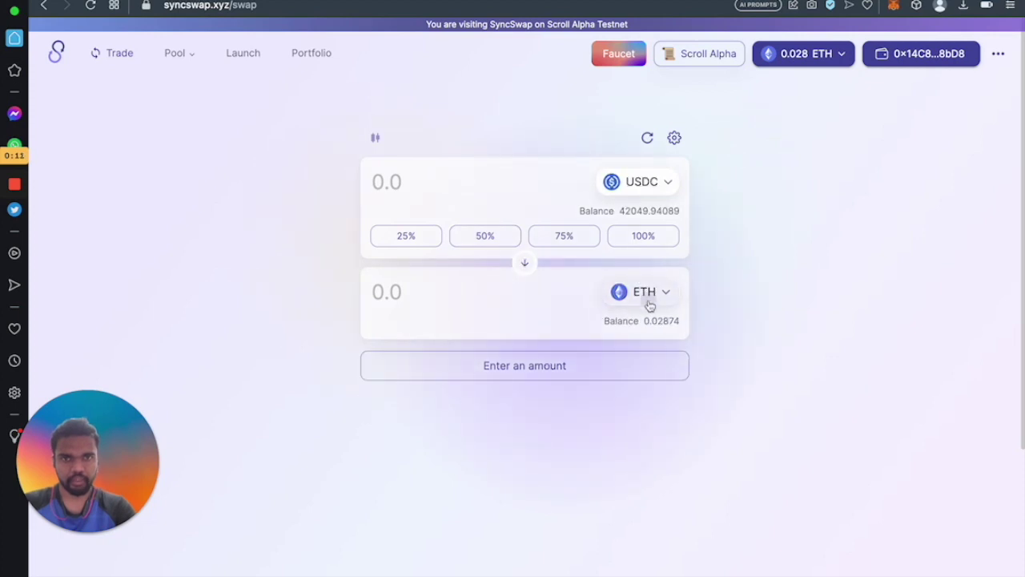
click(642, 294)
click(569, 188)
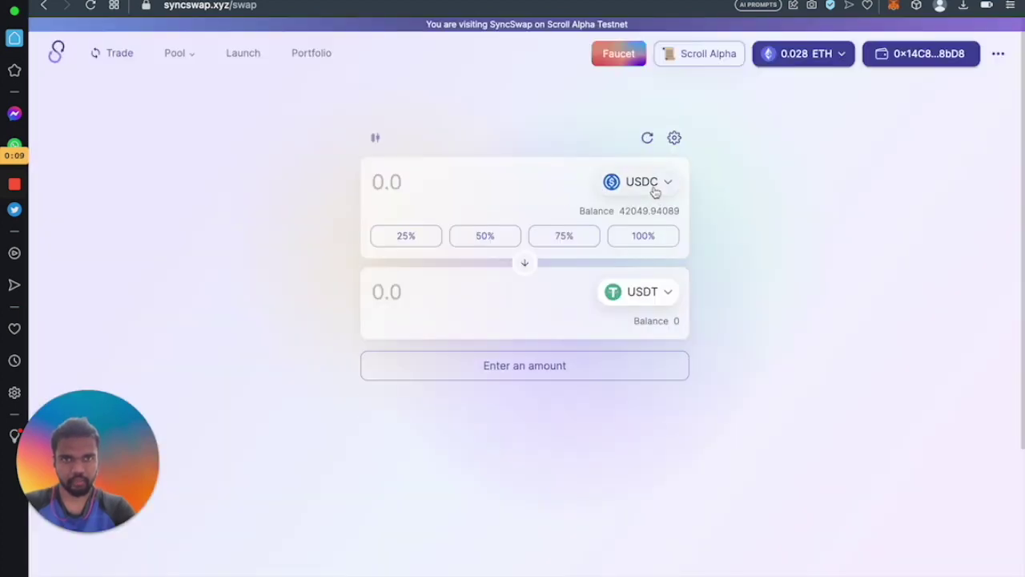
click(408, 239)
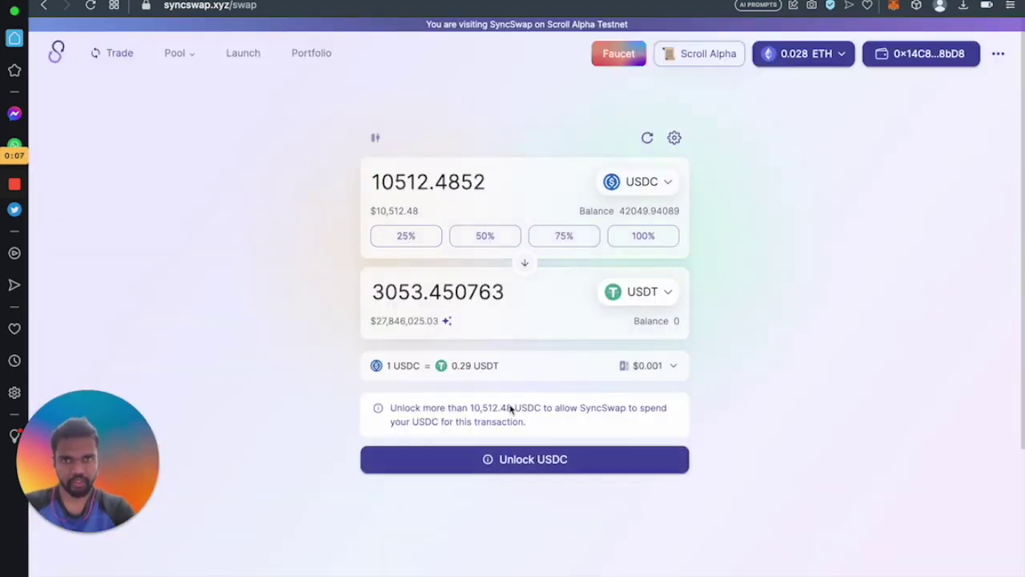
click(511, 456)
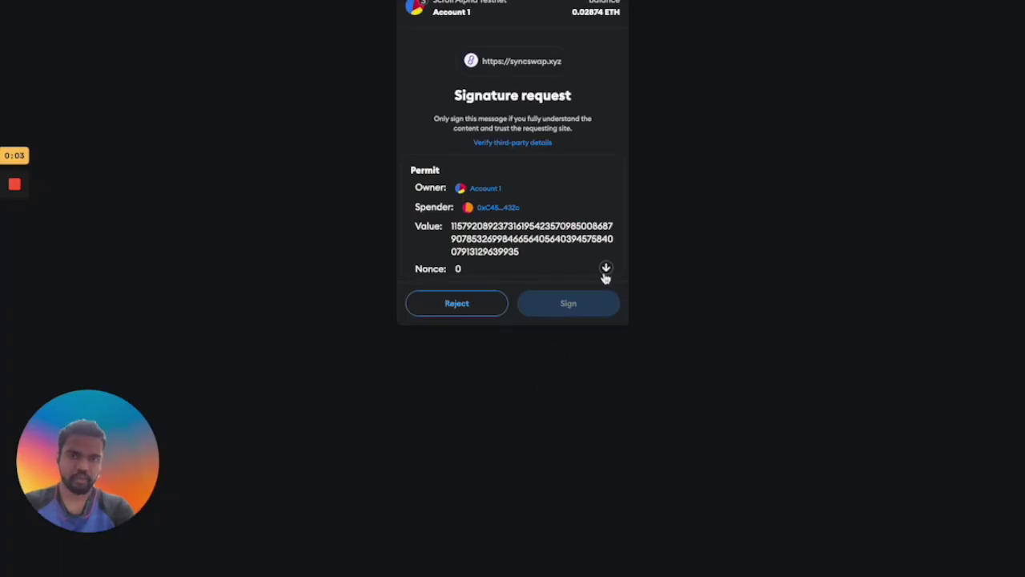
click(607, 269)
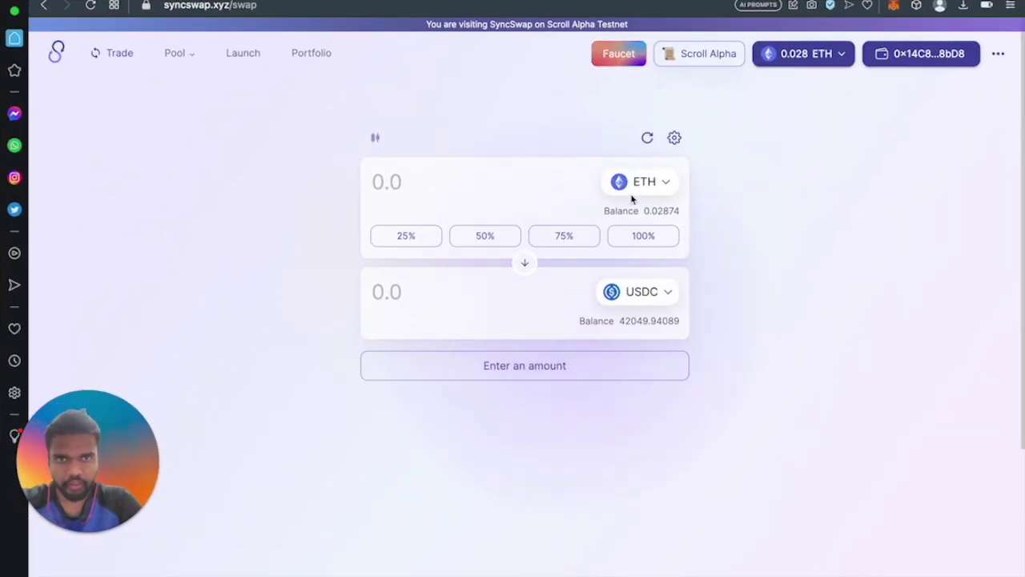
Set the swap pair to sell USDC for USDT and set the amount to 25% of the USDC balance
click(656, 189)
click(527, 185)
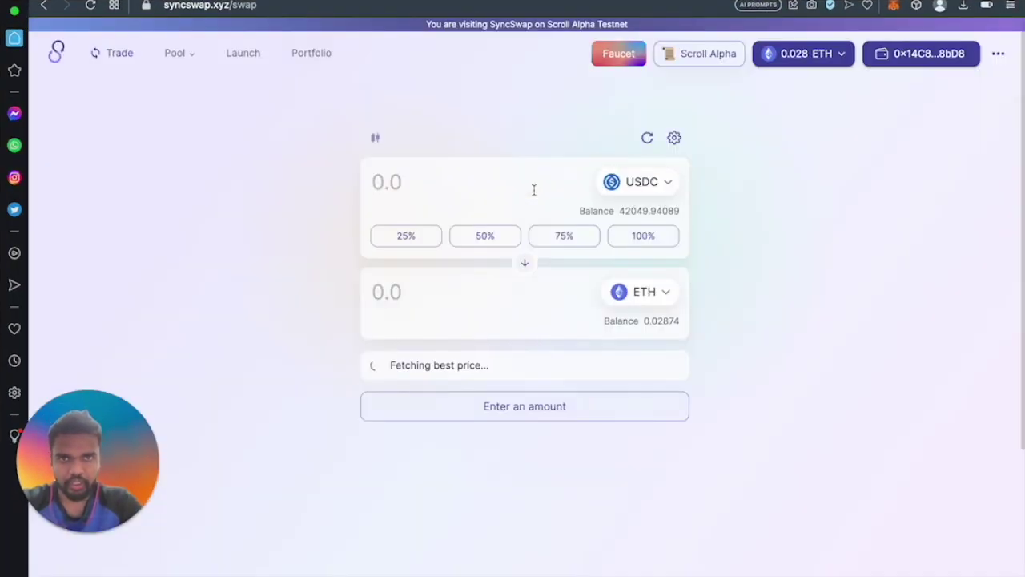
click(645, 293)
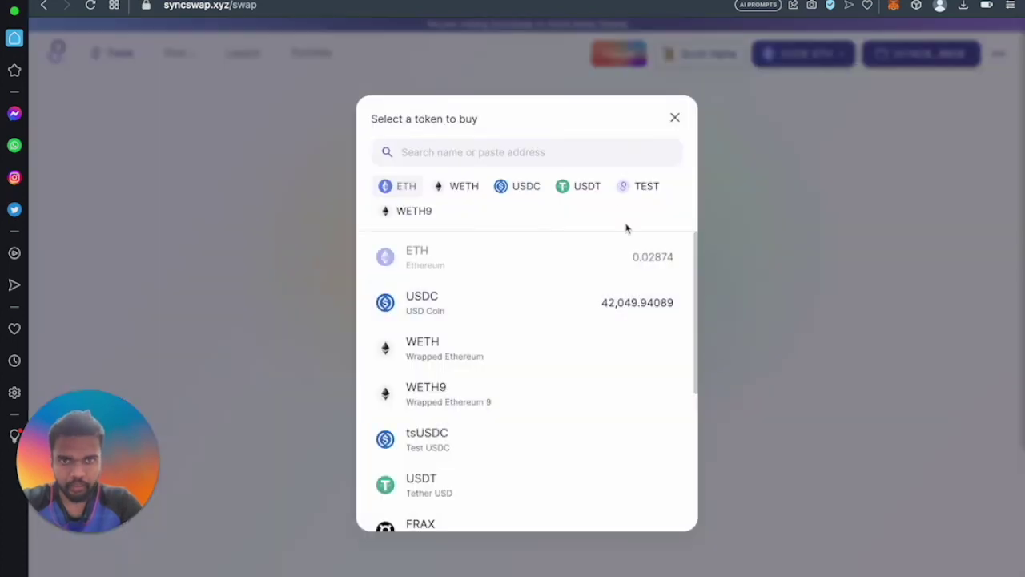
click(597, 191)
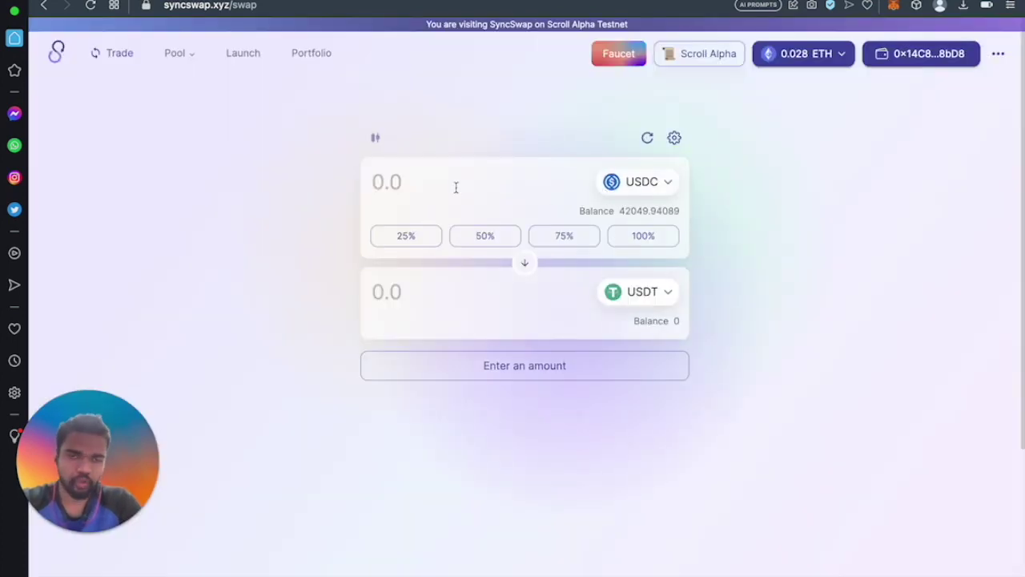
click(405, 235)
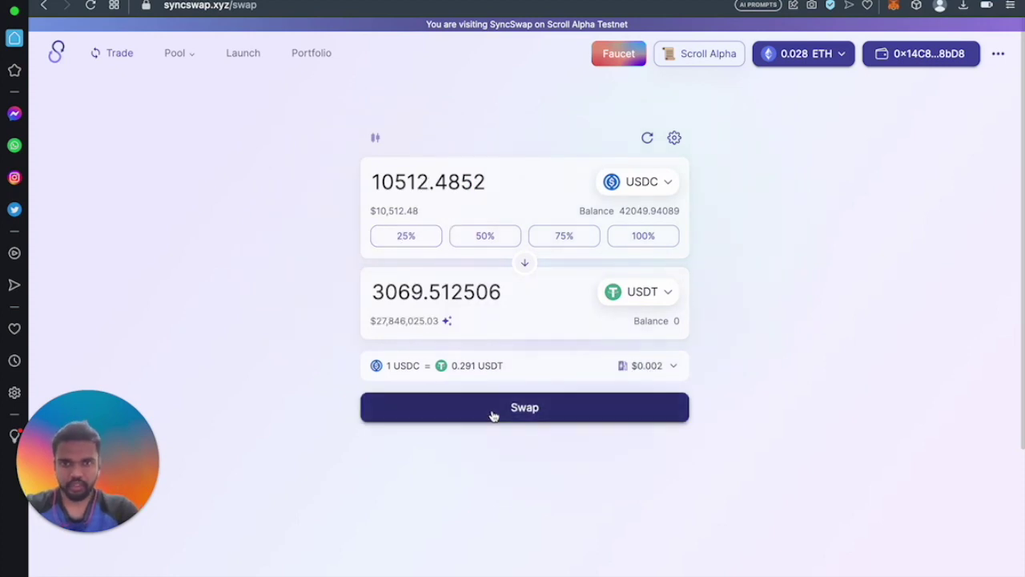
Submit the USDC to USDT swap, confirm the transaction in MetaMask and close the result dialog
click(493, 412)
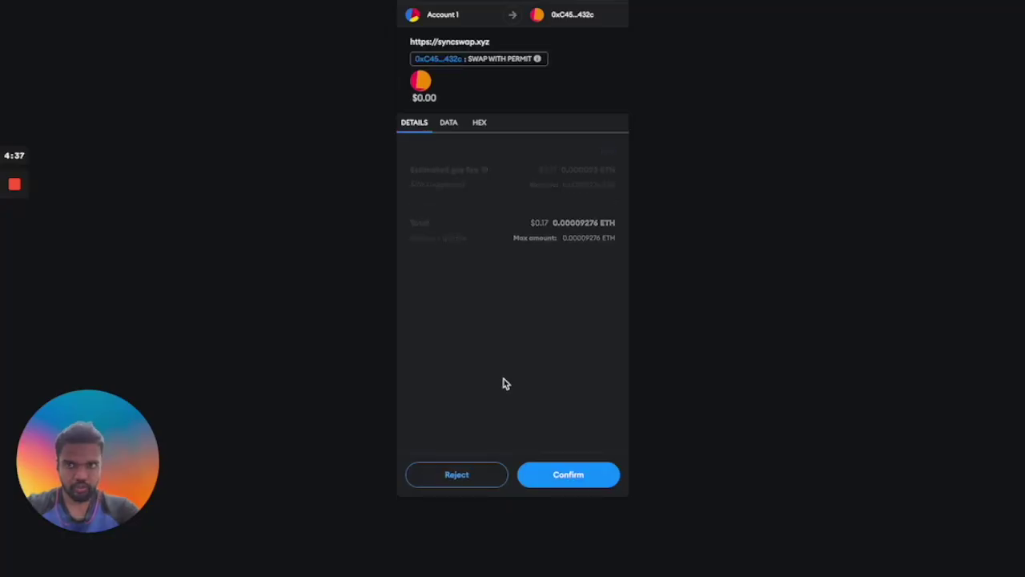
click(582, 470)
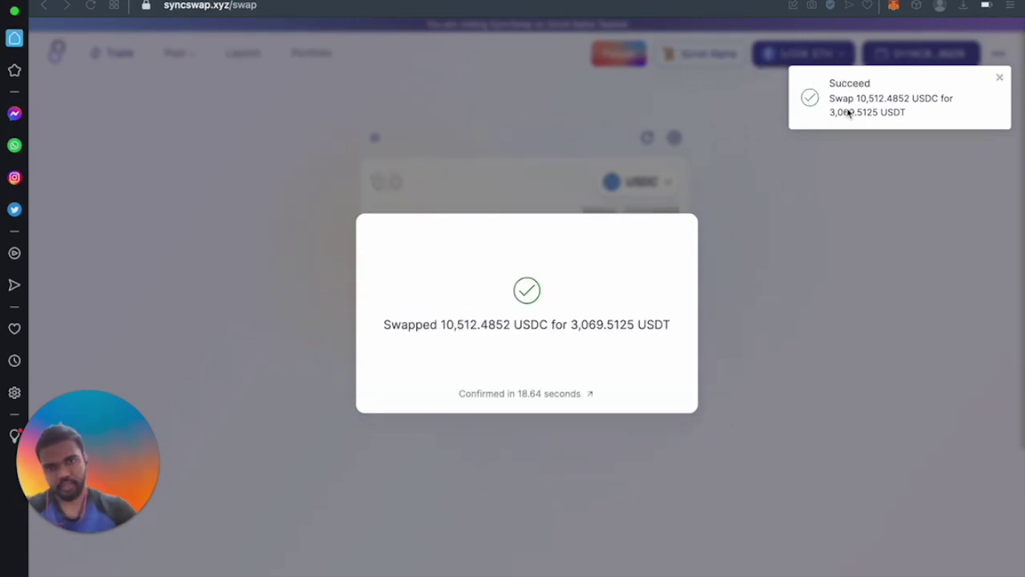
click(346, 481)
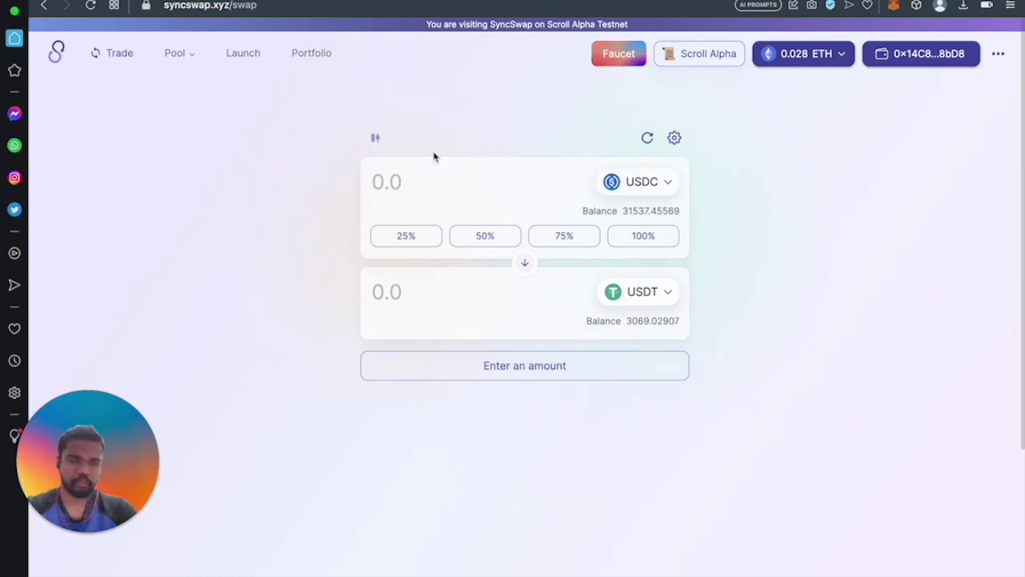
Look through the list of tokens that can be bought with USDC, leaving USDT selected
click(662, 299)
scroll(478, 389, down, 5)
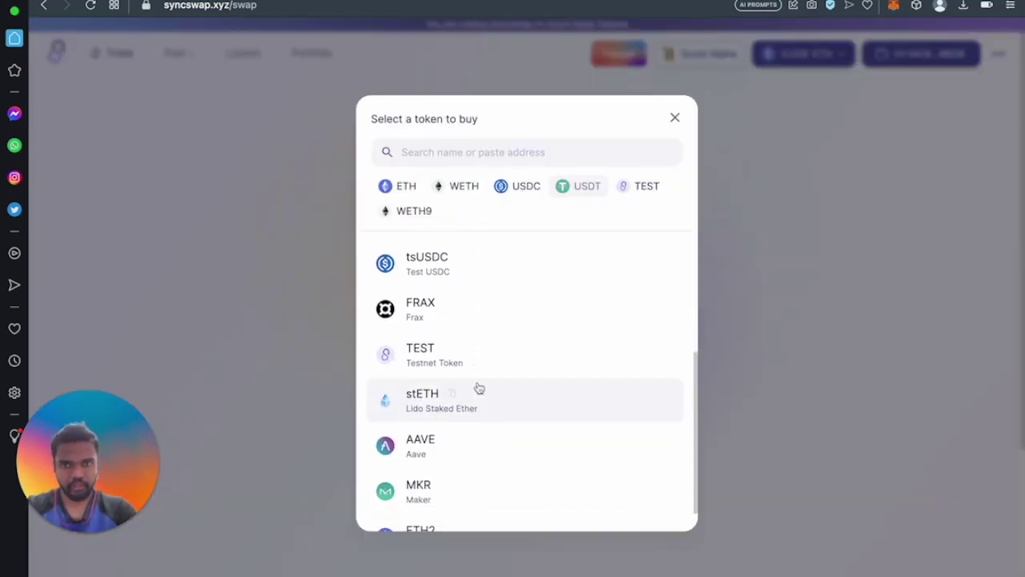
click(911, 233)
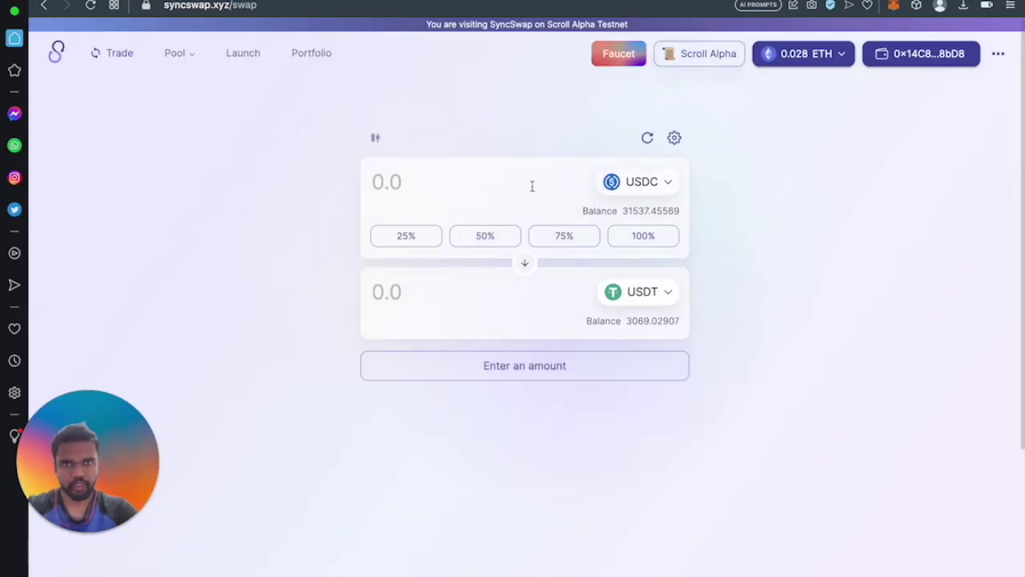
click(661, 295)
scroll(510, 405, down, 2)
scroll(491, 427, down, 2)
click(762, 325)
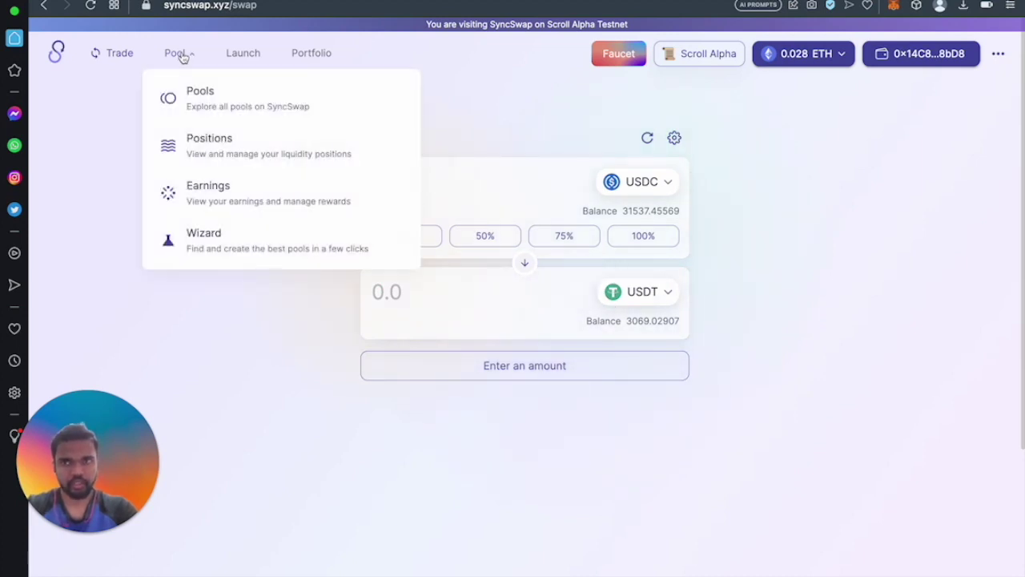
Find the stable USDC/USDT pool in the list of all pools and open its overview
mouse_move(183, 58)
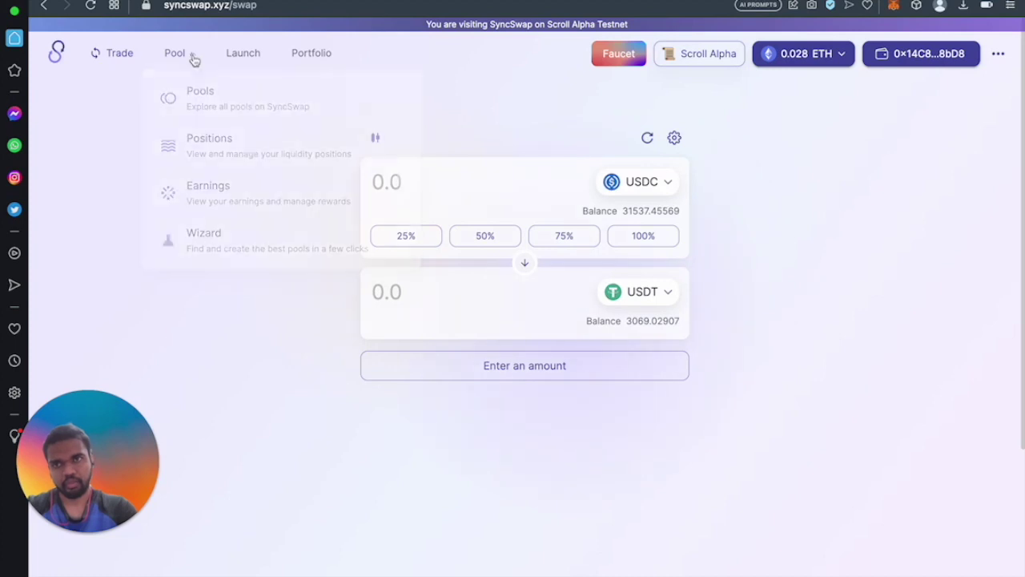
click(203, 99)
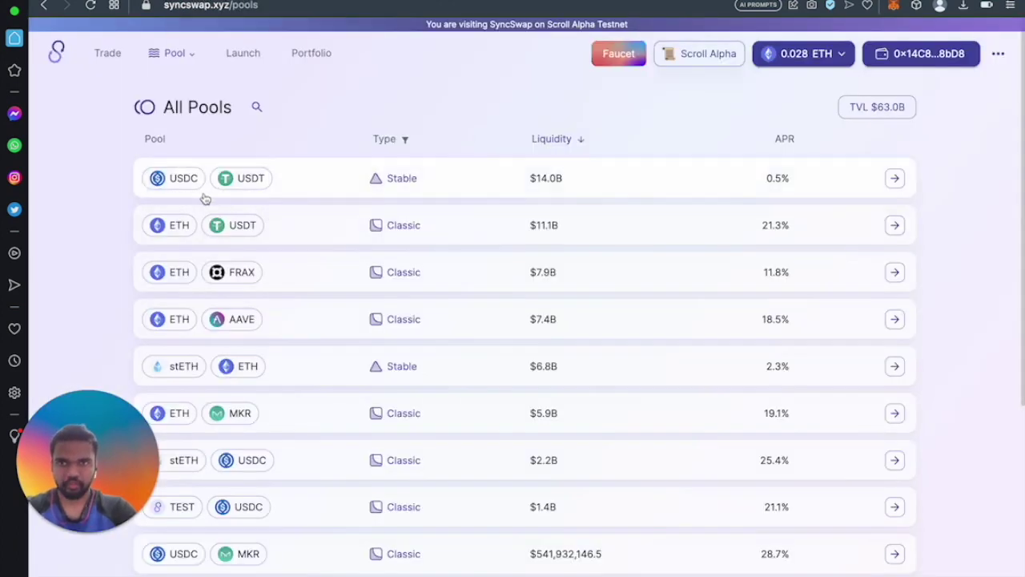
scroll(222, 191, down, 2)
scroll(164, 164, up, 1)
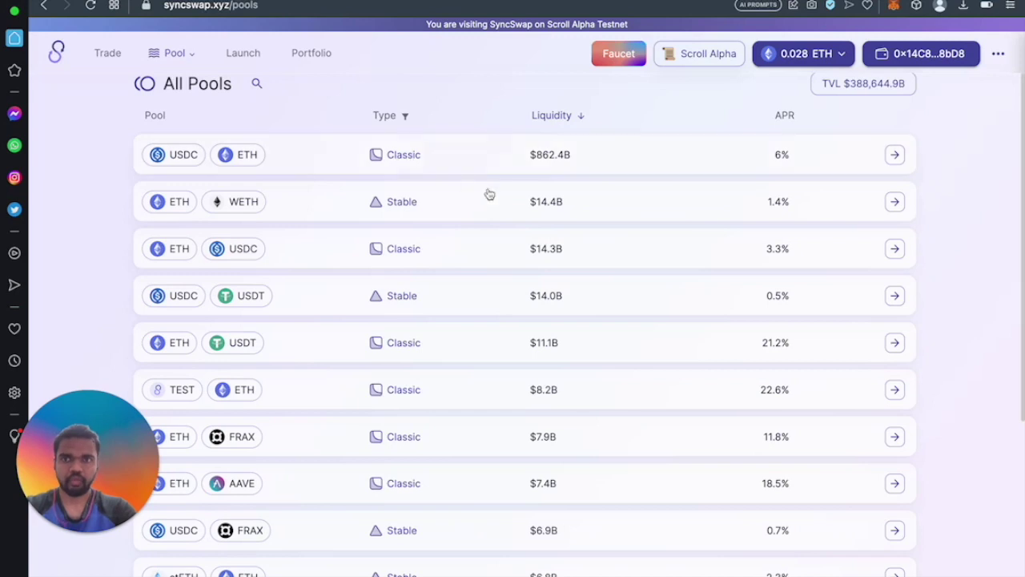
scroll(518, 197, up, 1)
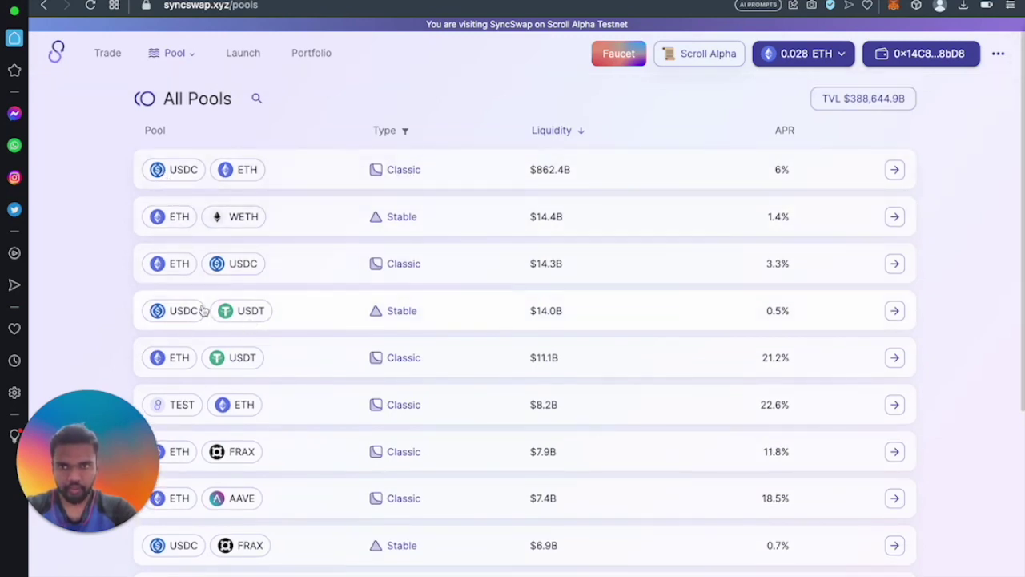
click(901, 311)
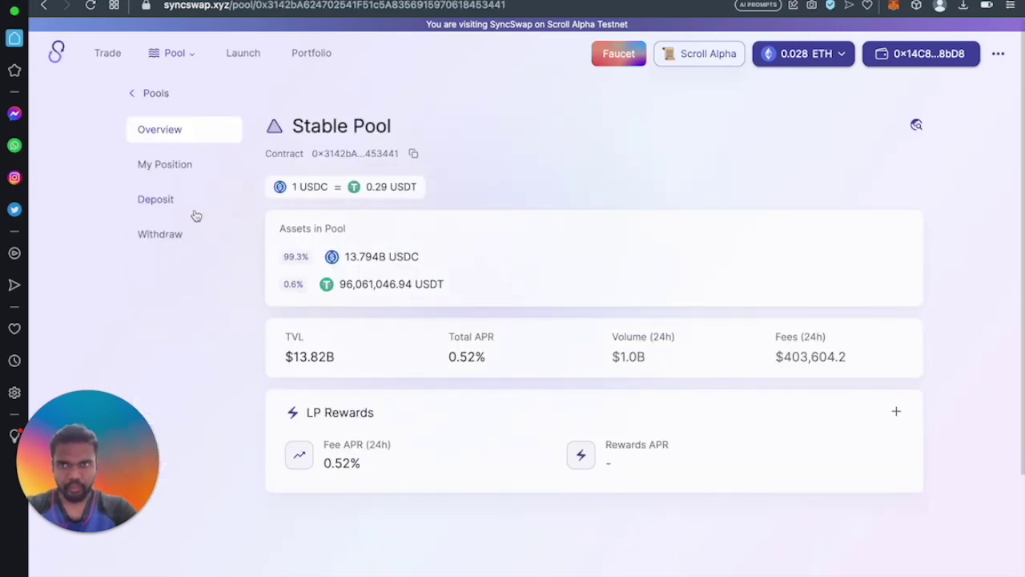
Enter a deposit of 1000 USDC and 1000 USDT for the stable pool
click(156, 202)
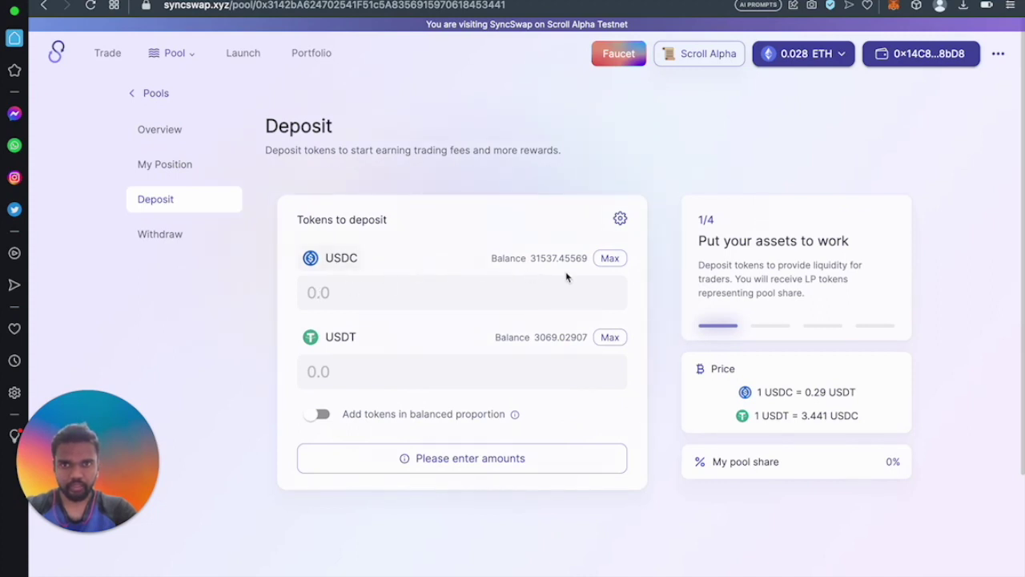
click(609, 338)
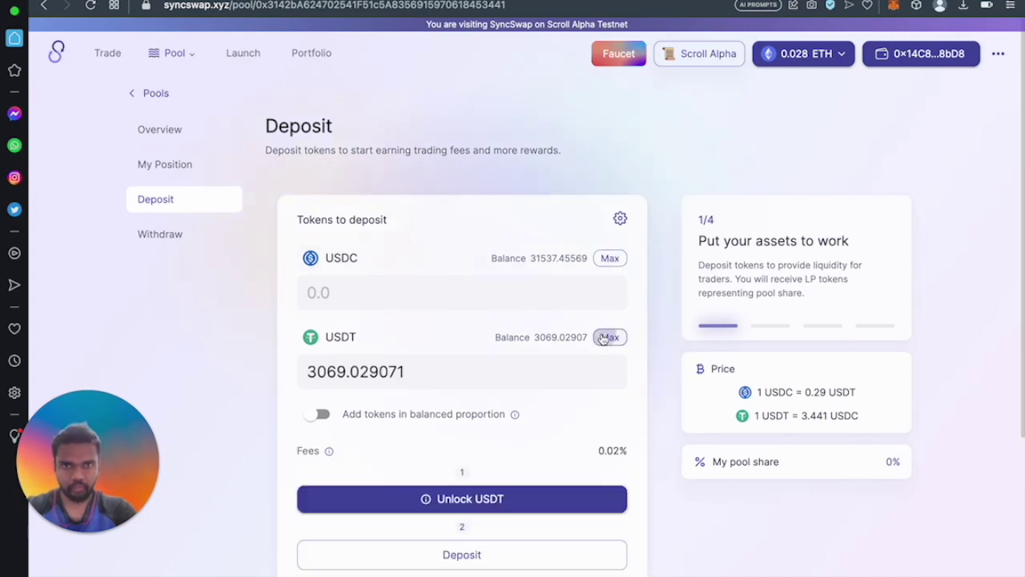
double_click(335, 366)
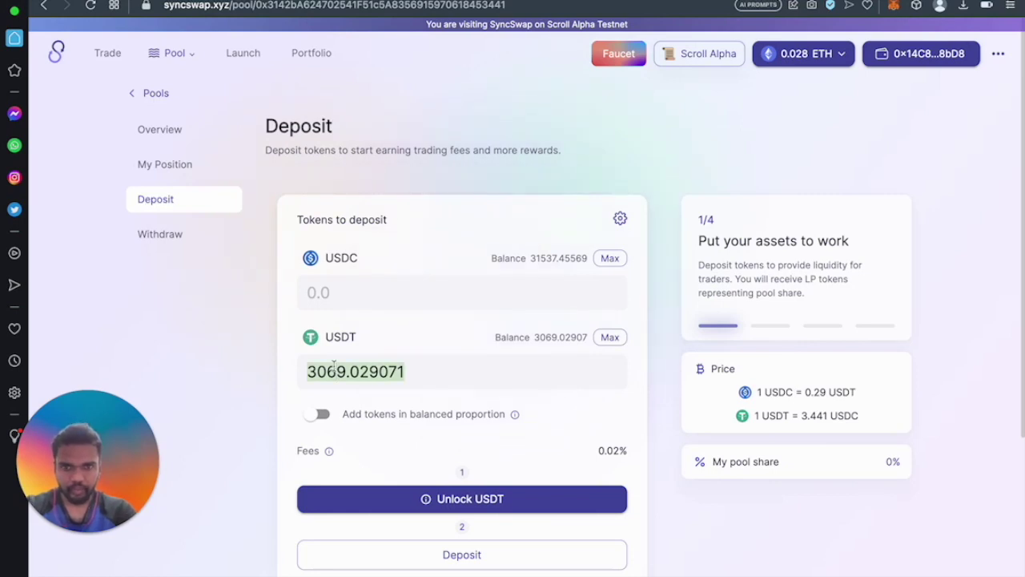
text(1000)
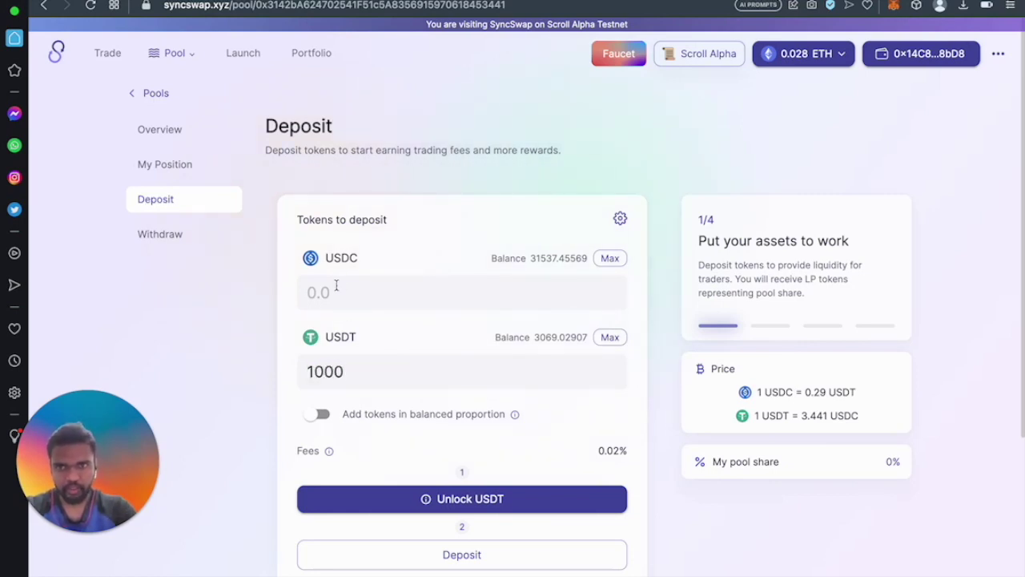
click(336, 286)
text(1000)
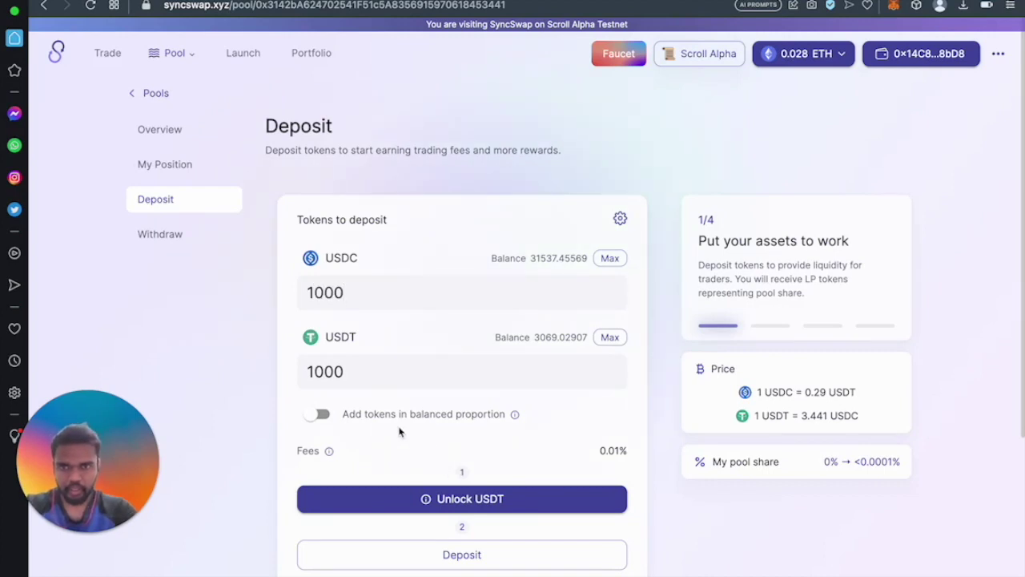
Unlock USDT for the deposit by approving the maximum spending cap in MetaMask, and close the result dialog
click(446, 498)
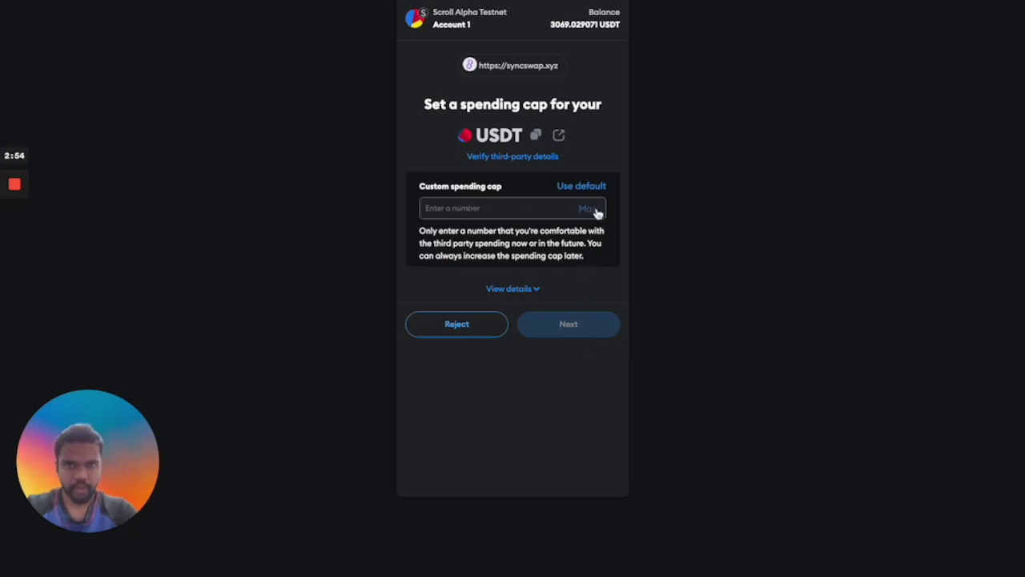
click(595, 211)
click(568, 313)
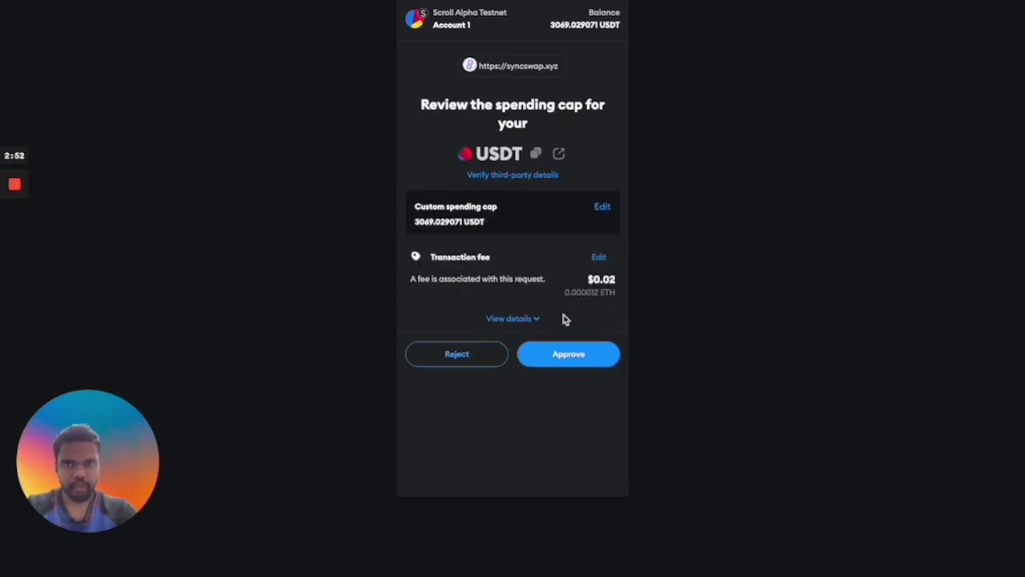
click(569, 353)
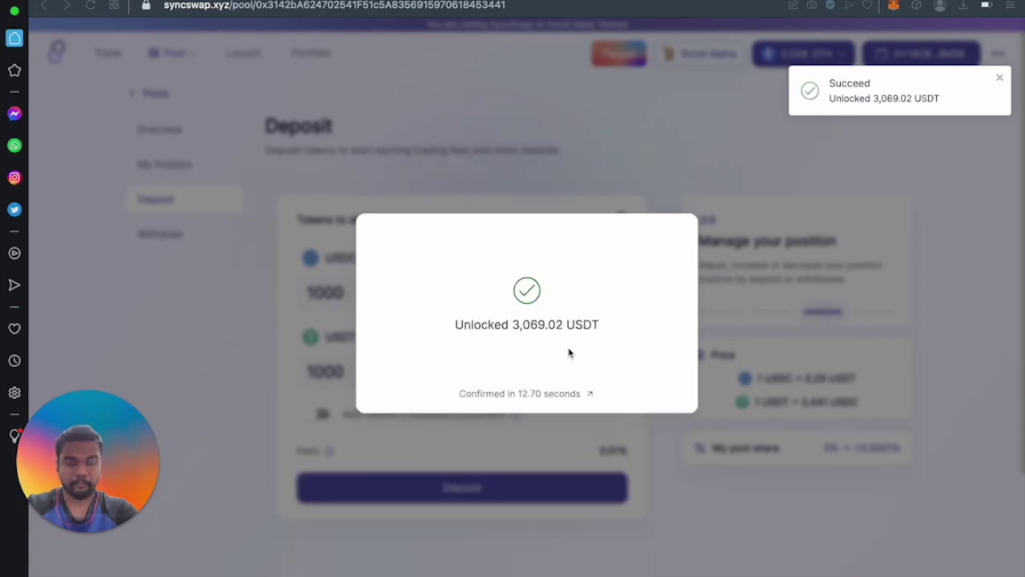
click(480, 440)
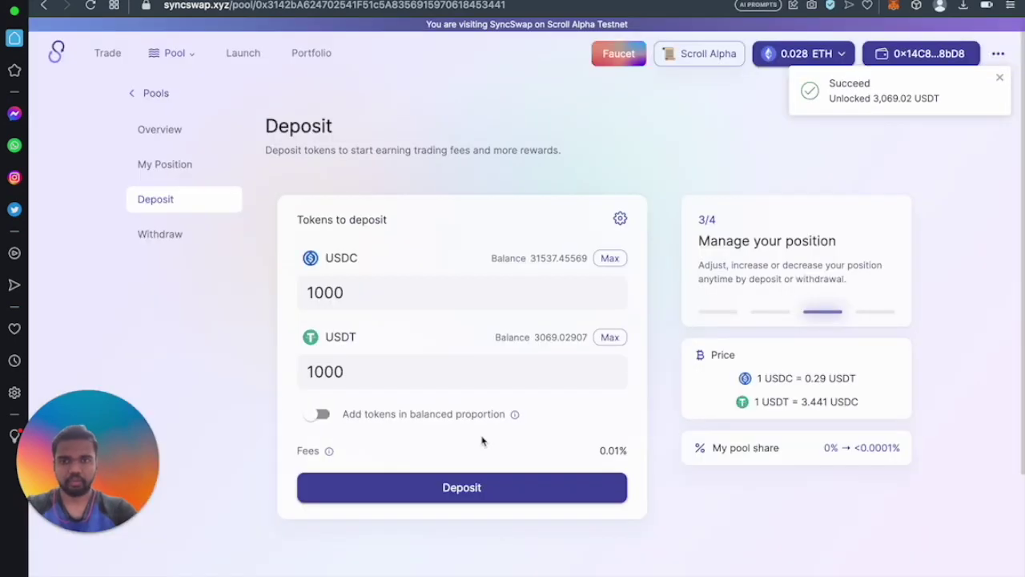
Submit the USDC and USDT deposit, confirm the transaction in MetaMask and close the result dialog
click(457, 489)
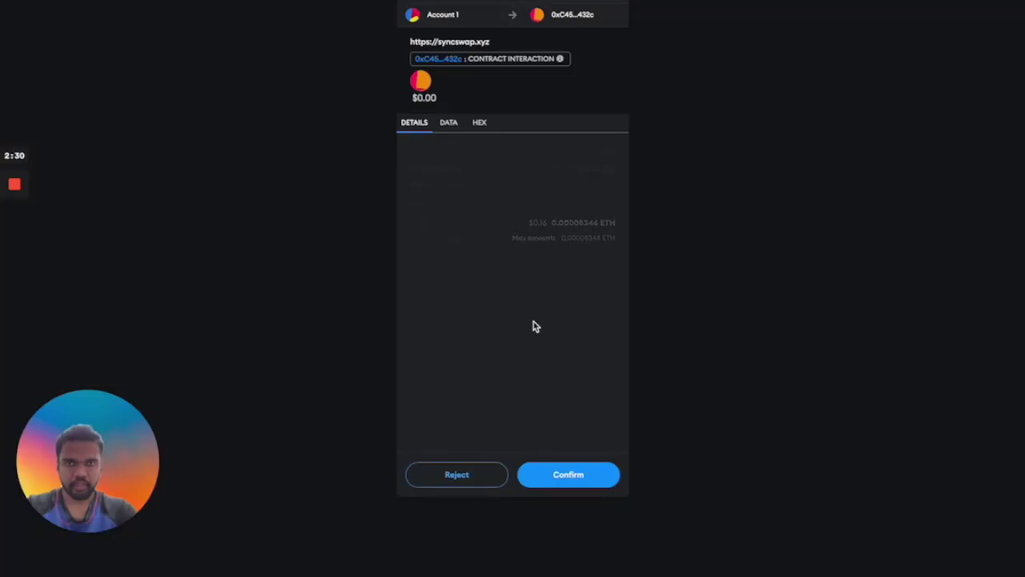
click(578, 480)
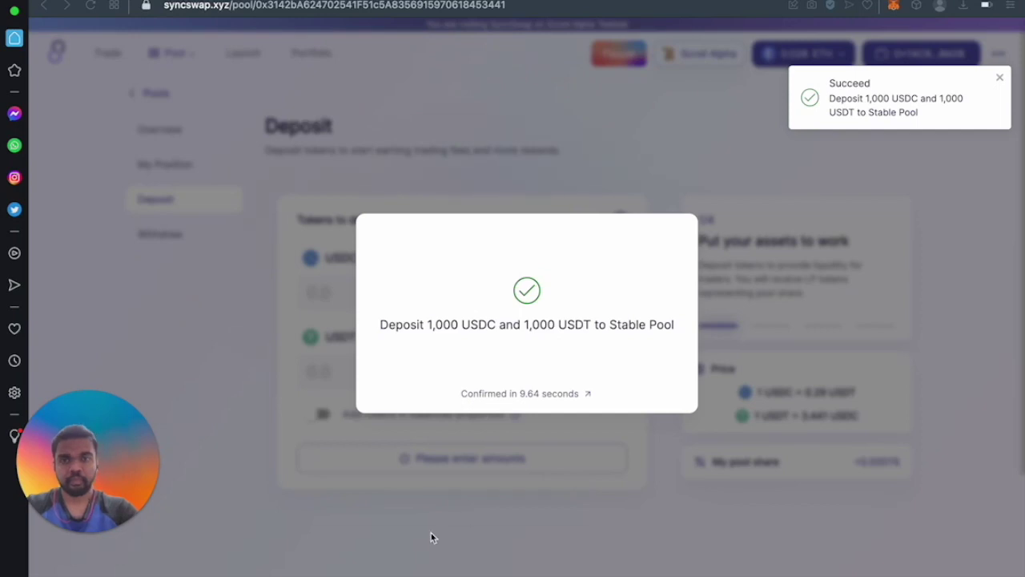
click(483, 519)
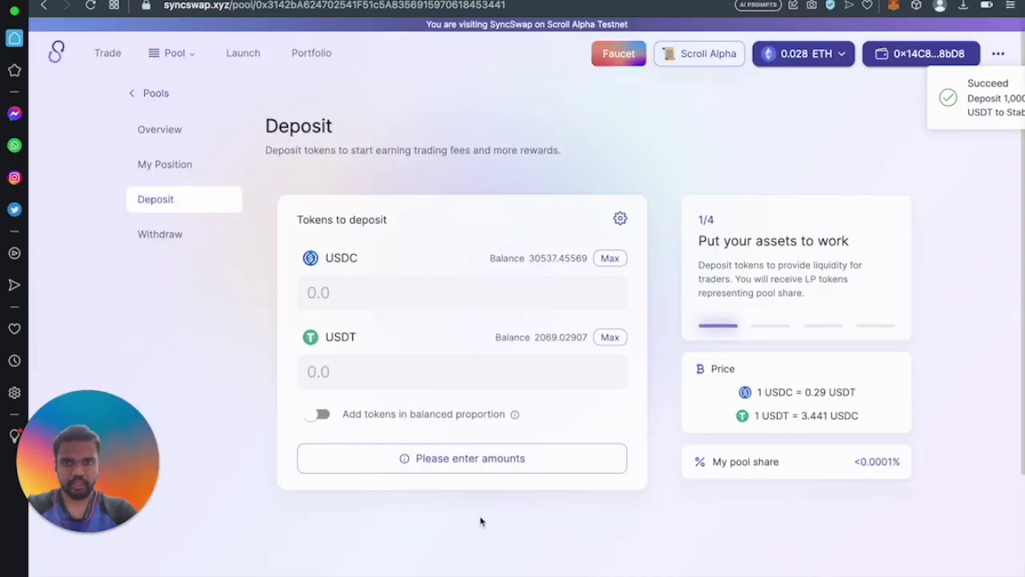
Review the own position in the stable USDC/USDT pool and return to the pool's overview
click(157, 169)
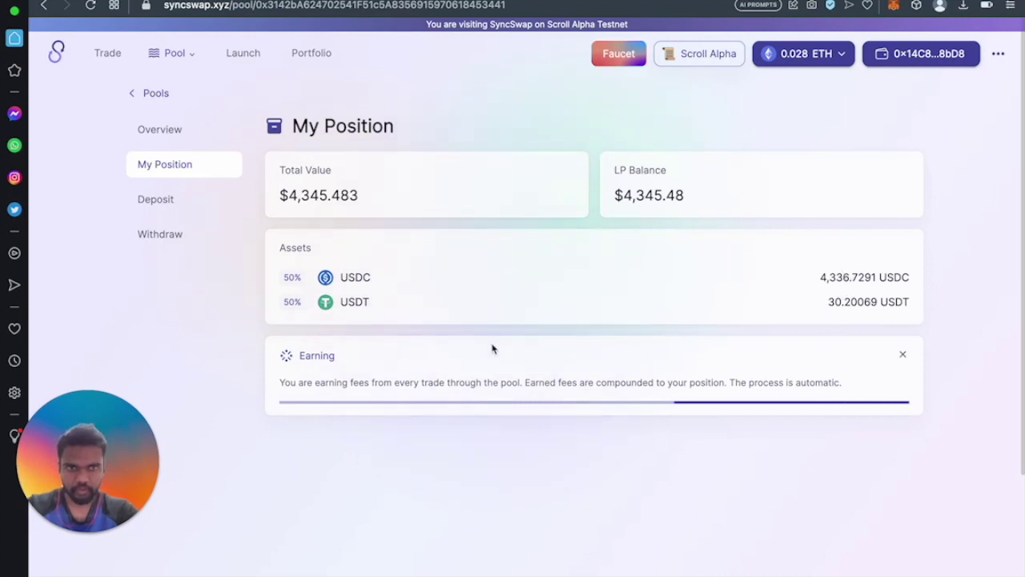
scroll(493, 349, down, 1)
scroll(493, 349, up, 1)
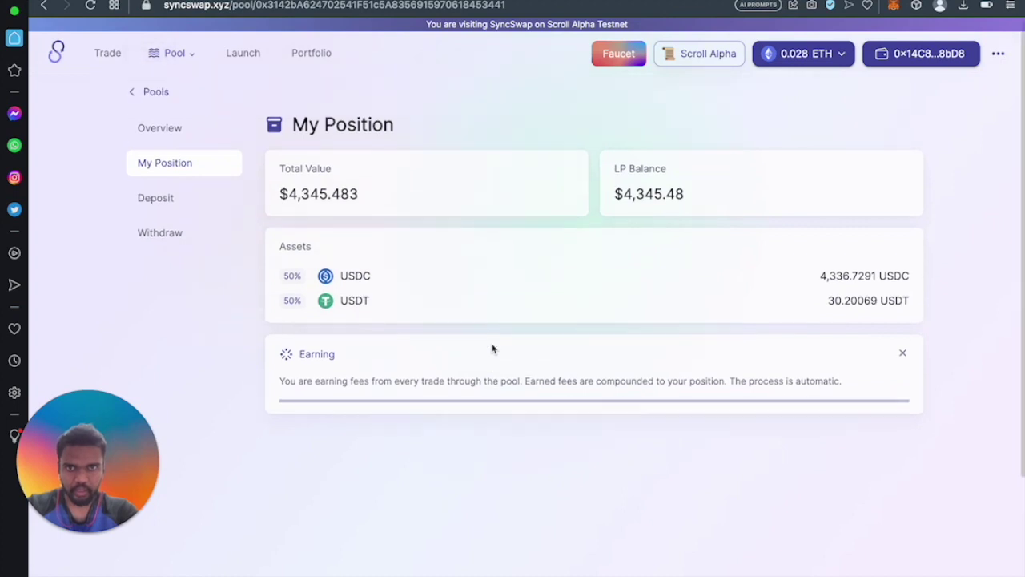
click(162, 134)
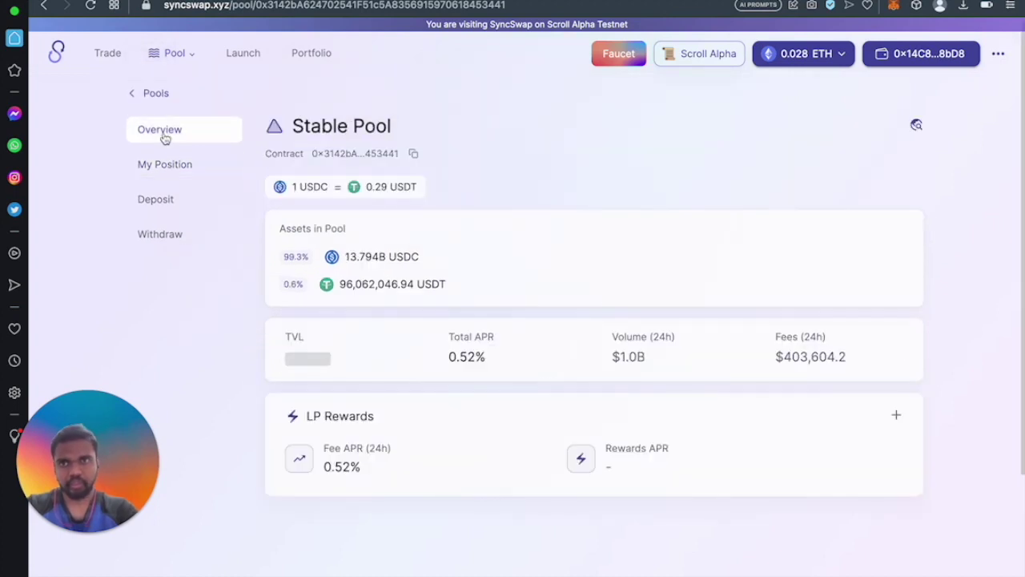
Look through the list of all pools and open the classic USDC/ETH pool
click(146, 94)
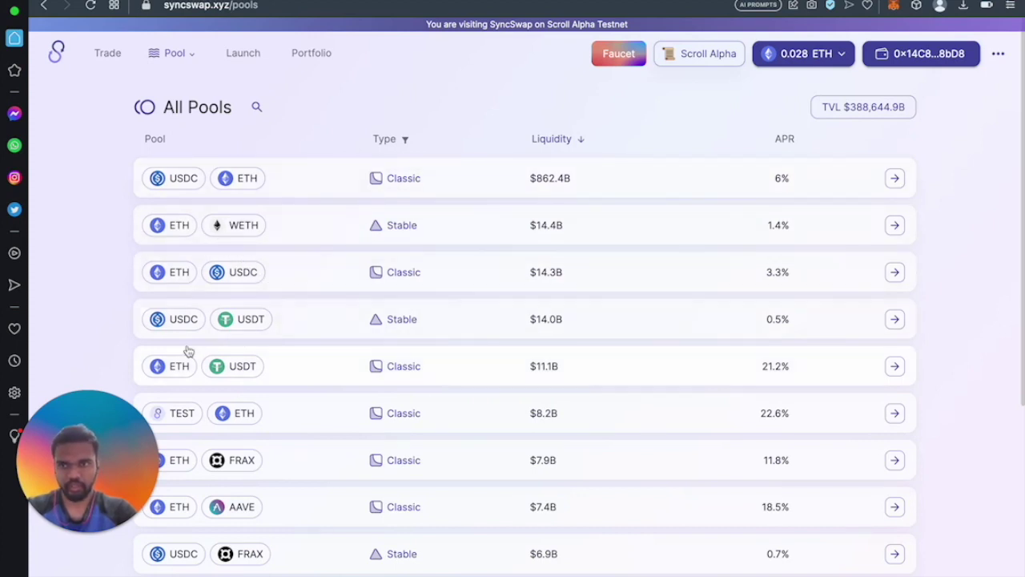
scroll(263, 371, down, 1)
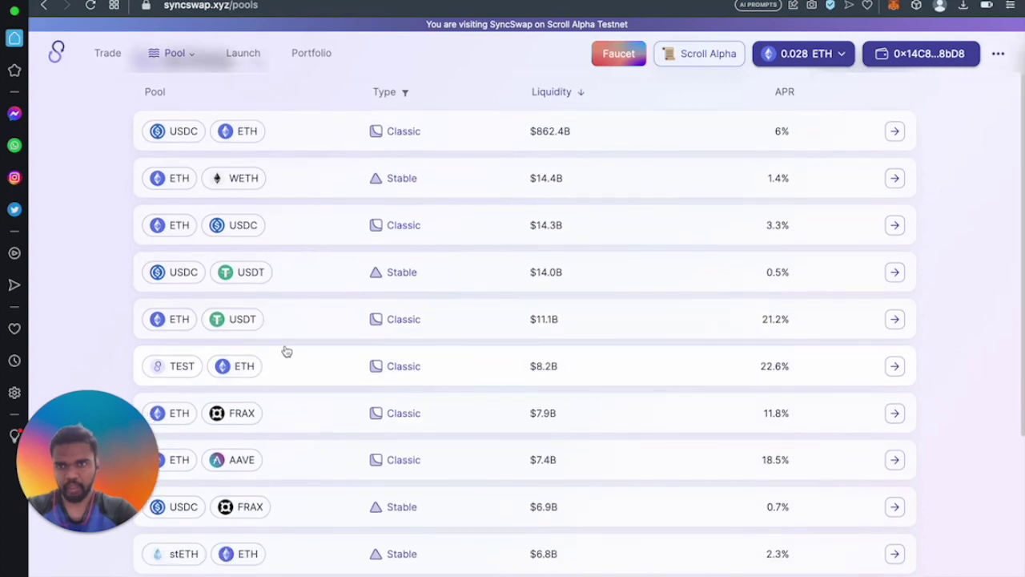
scroll(275, 403, down, 1)
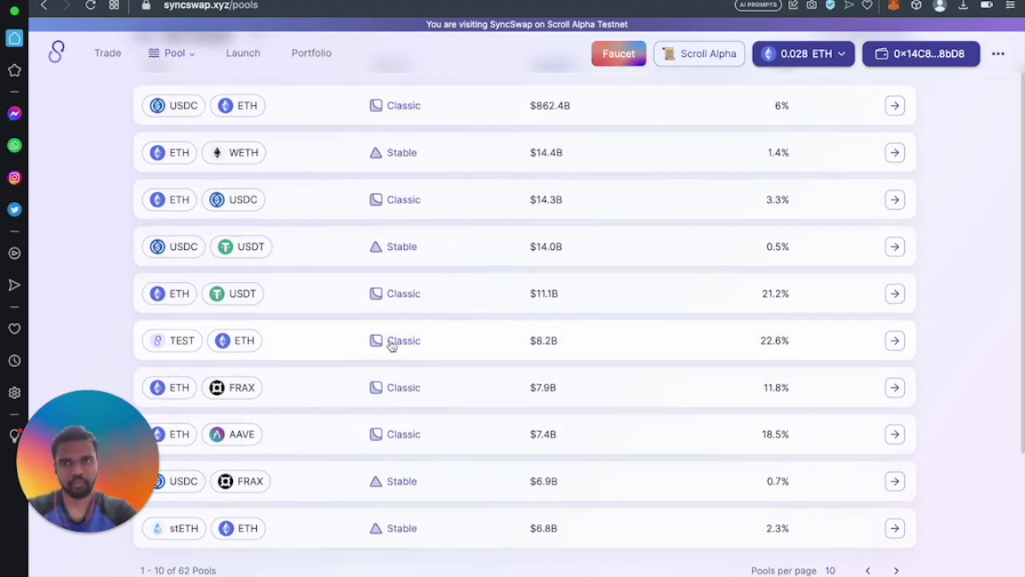
scroll(390, 344, up, 2)
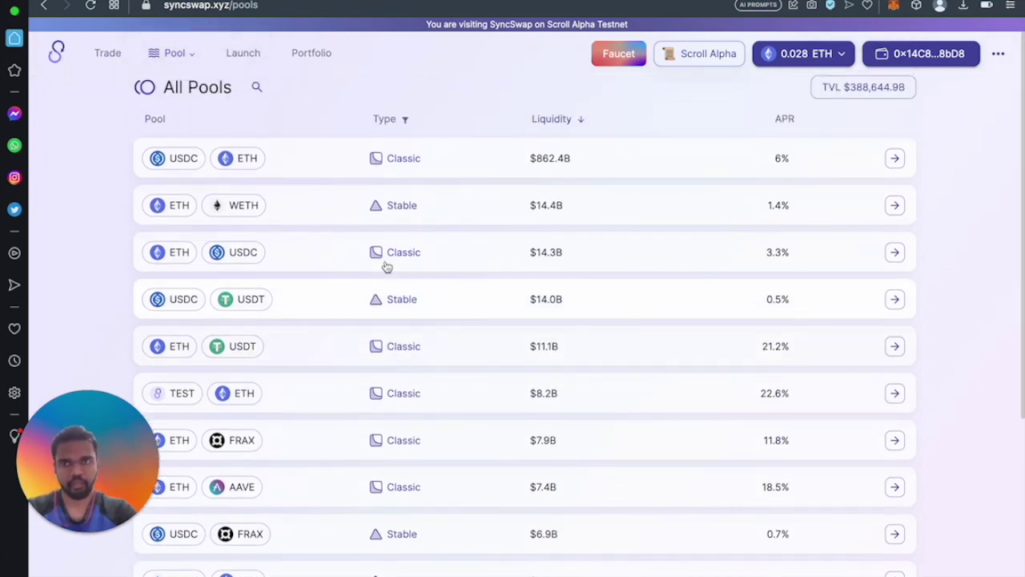
click(895, 158)
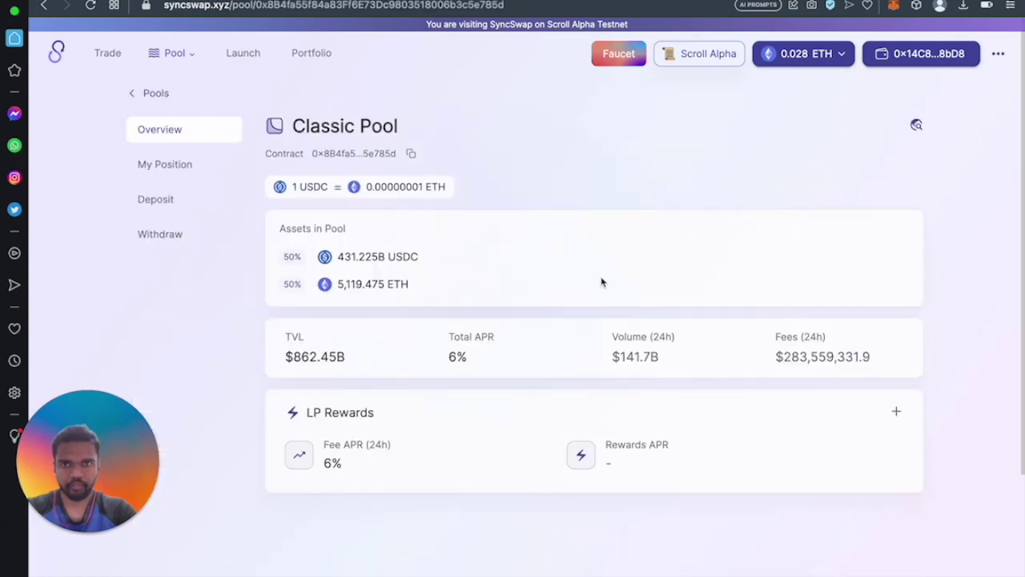
Enter a deposit of 100 USDC and 0.00001 ETH for the classic pool without submitting it
click(165, 203)
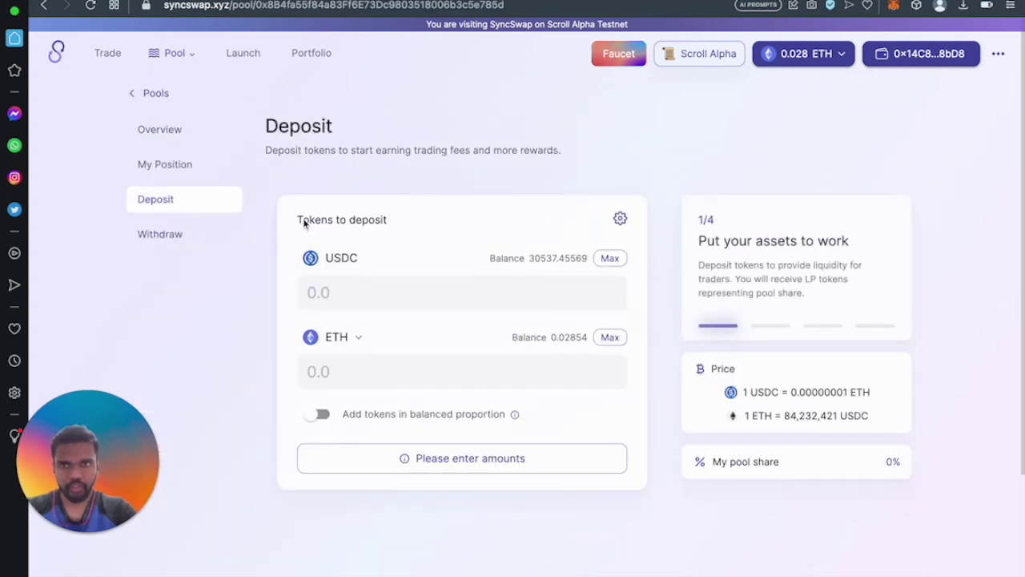
click(353, 286)
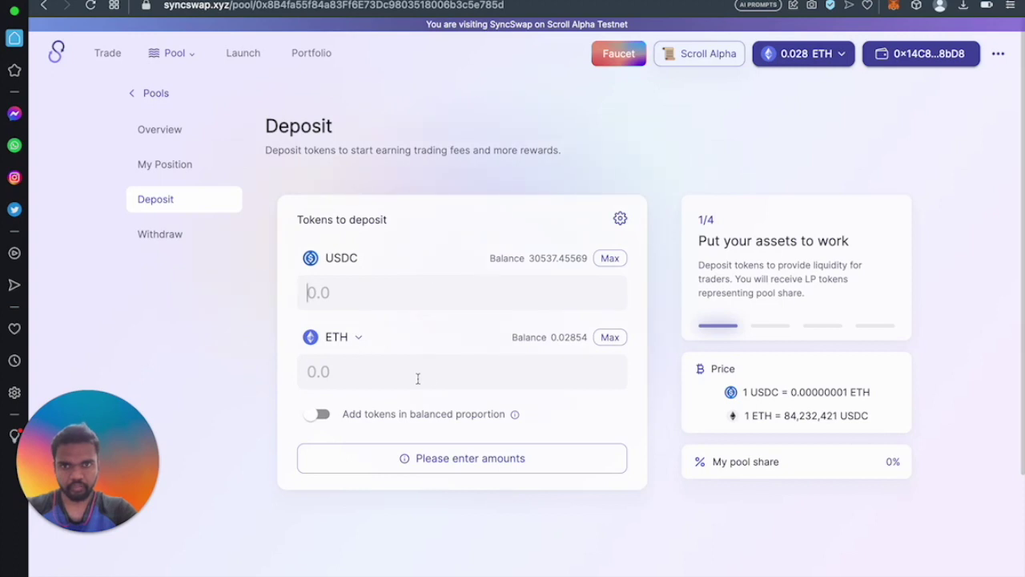
click(305, 374)
text(0.00001)
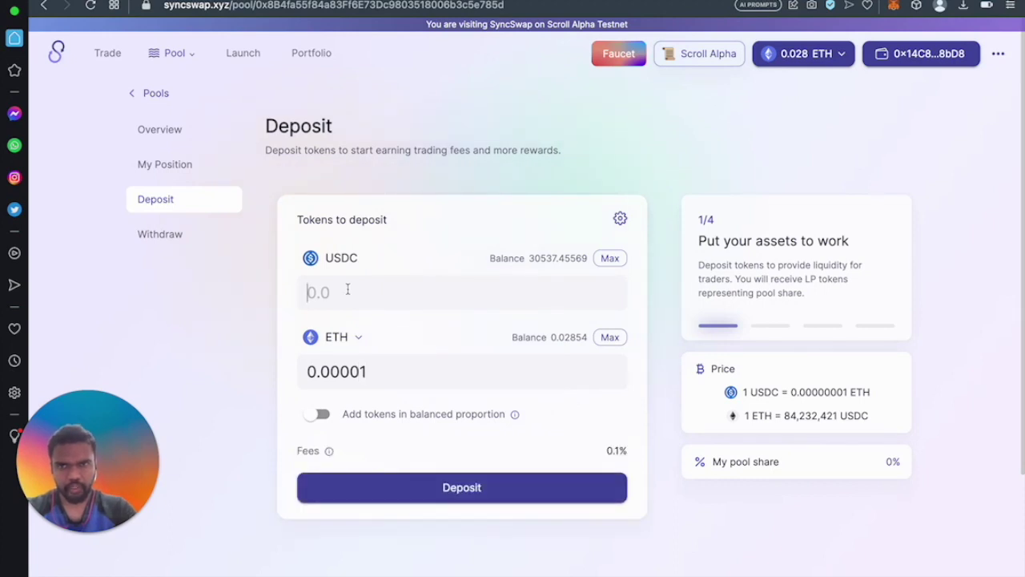
click(347, 289)
text(100)
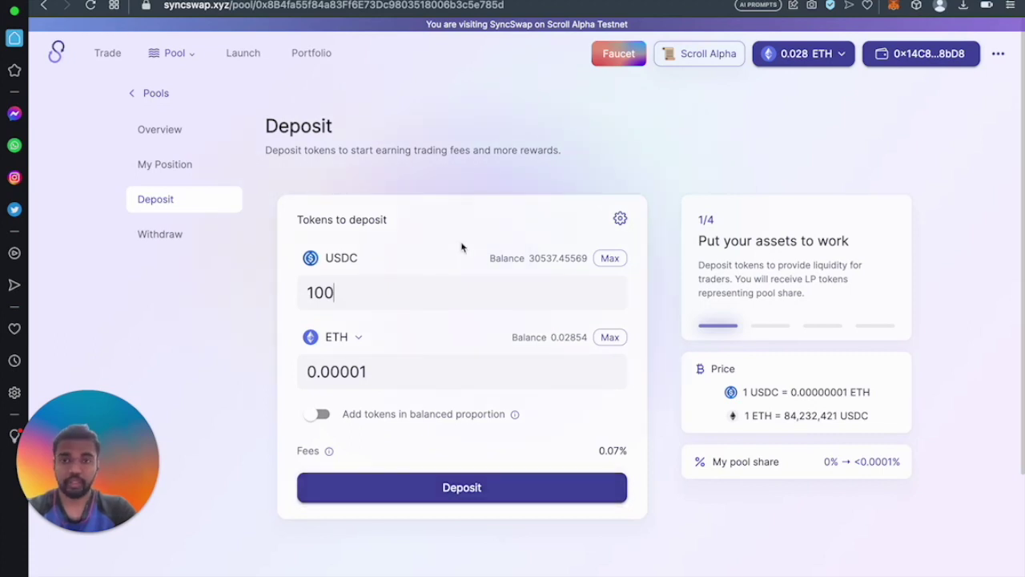
Revisit the swap page and the list of all pools, and switch to the airdrop thread on Twitter
click(110, 56)
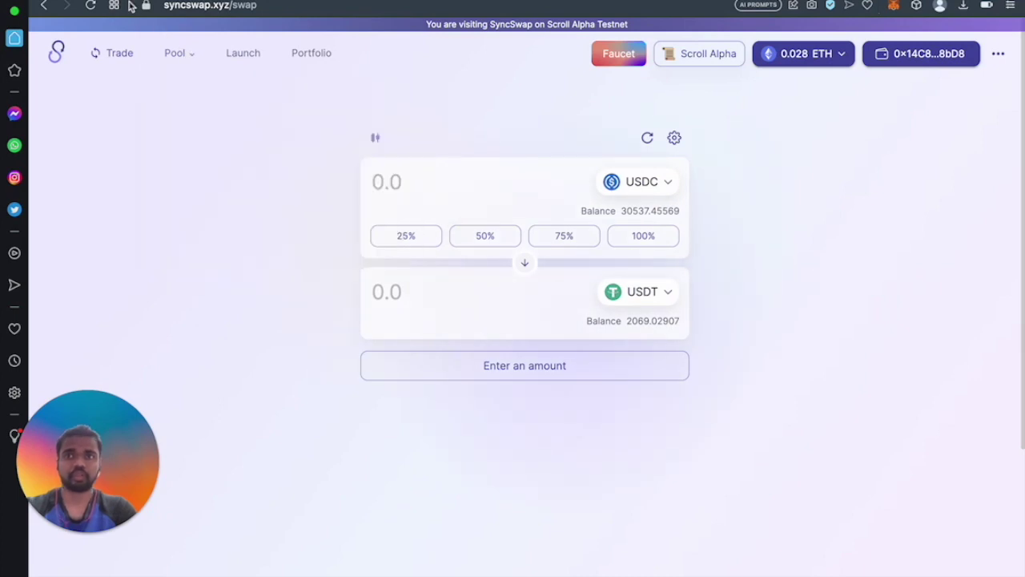
click(192, 60)
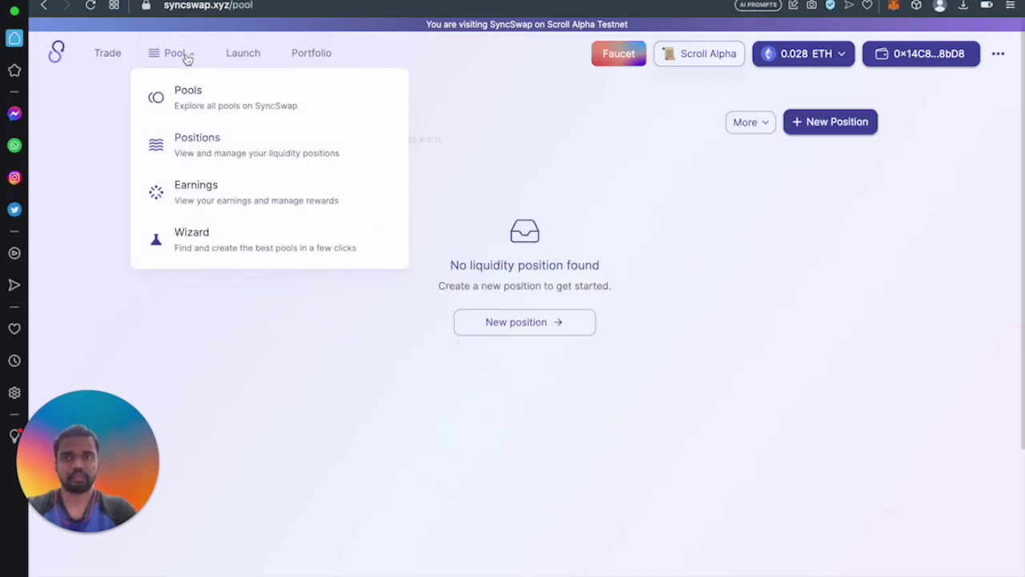
click(184, 88)
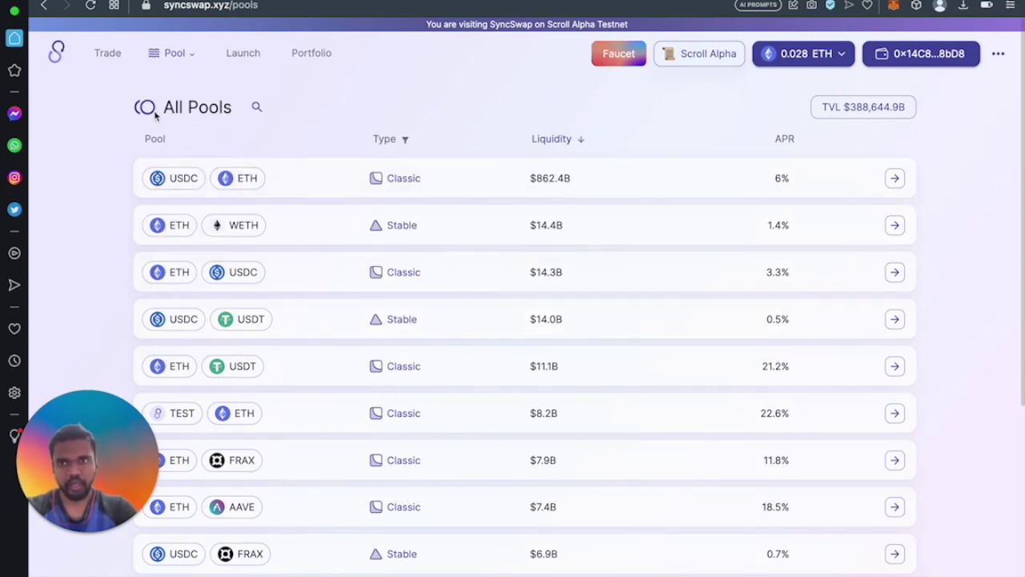
key(ctrl+Tab)
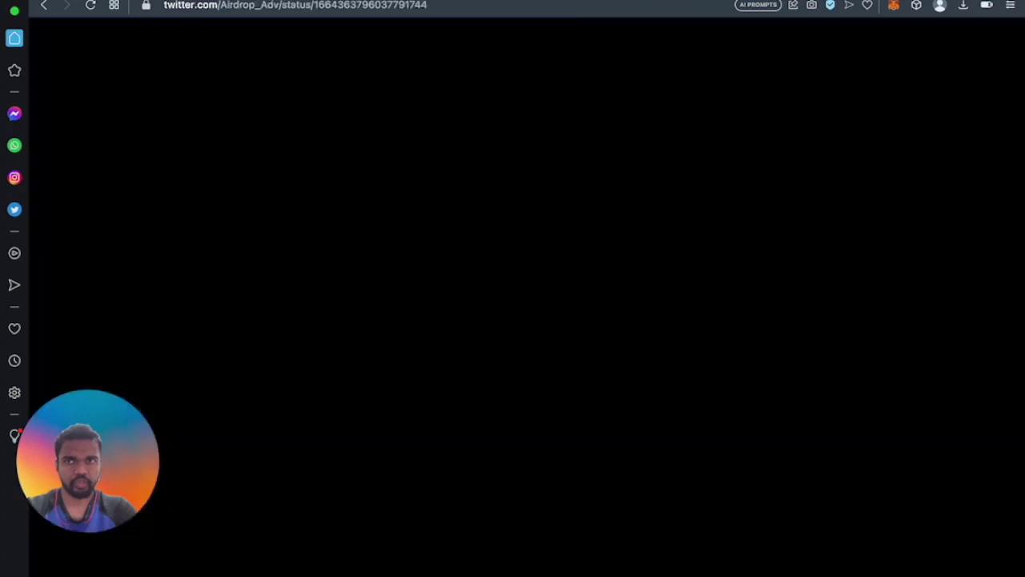